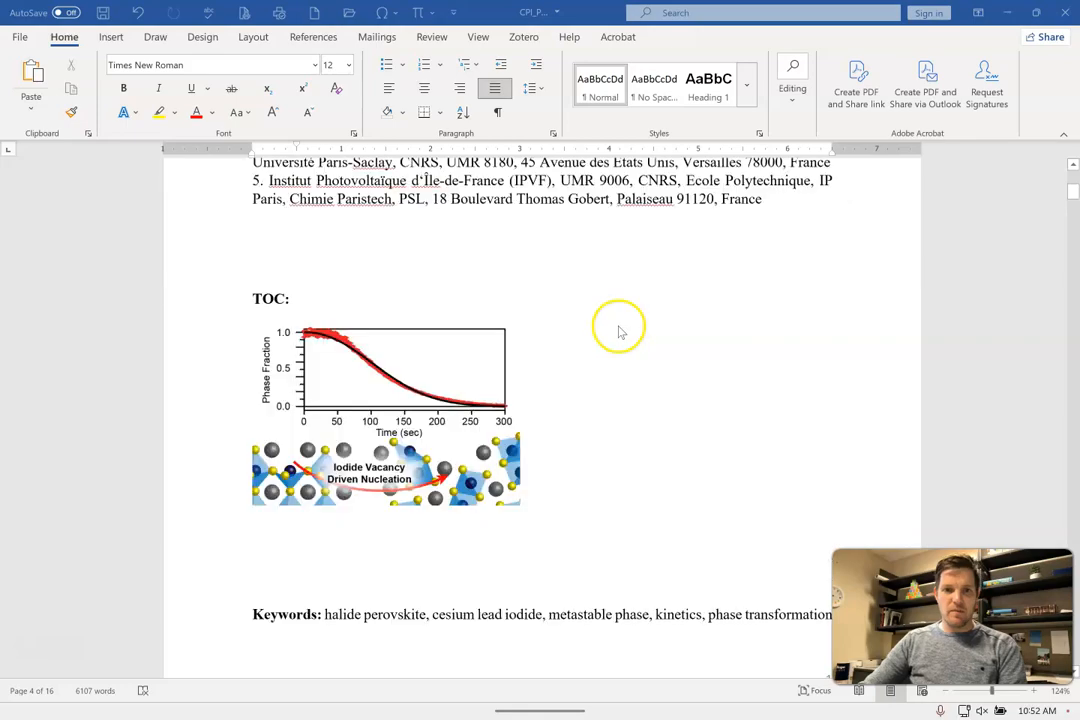
scroll(602, 300, "down", 12)
scroll(600, 305, "down", 20)
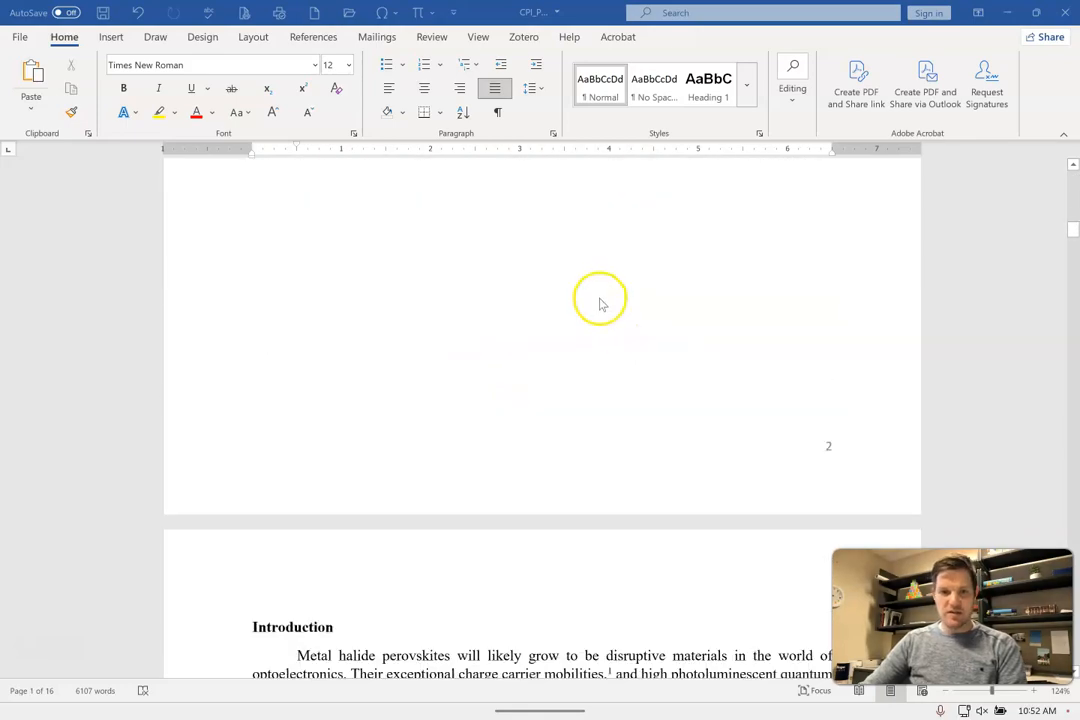
scroll(580, 314, "down", 20)
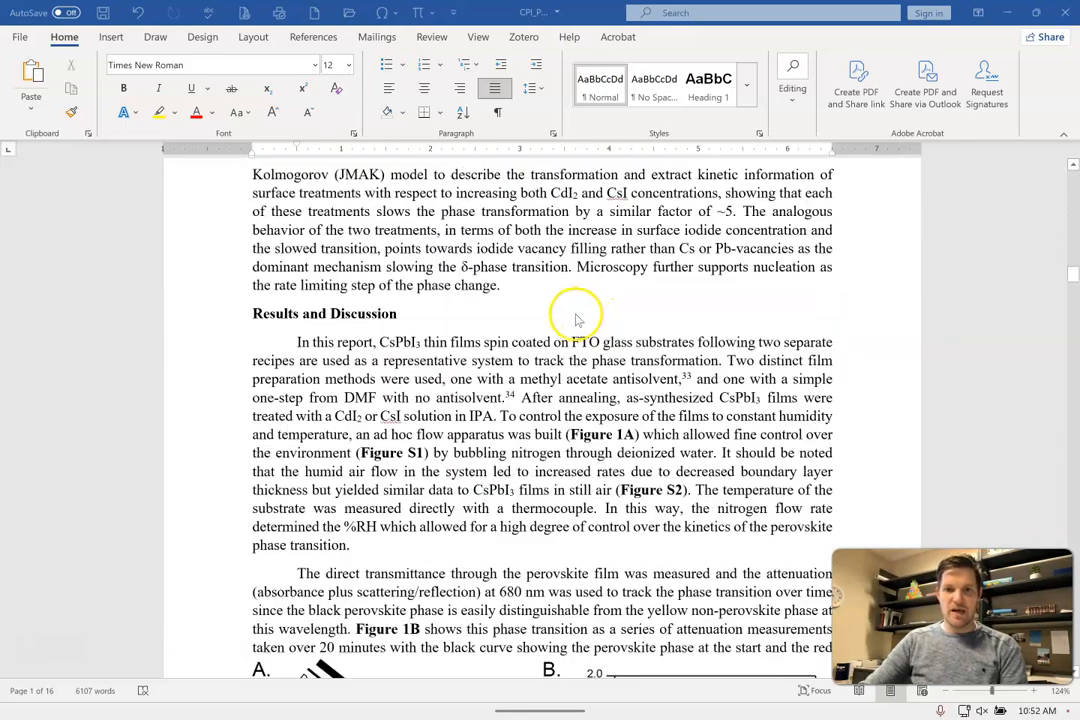
scroll(577, 318, "up", 8)
scroll(577, 318, "up", 14)
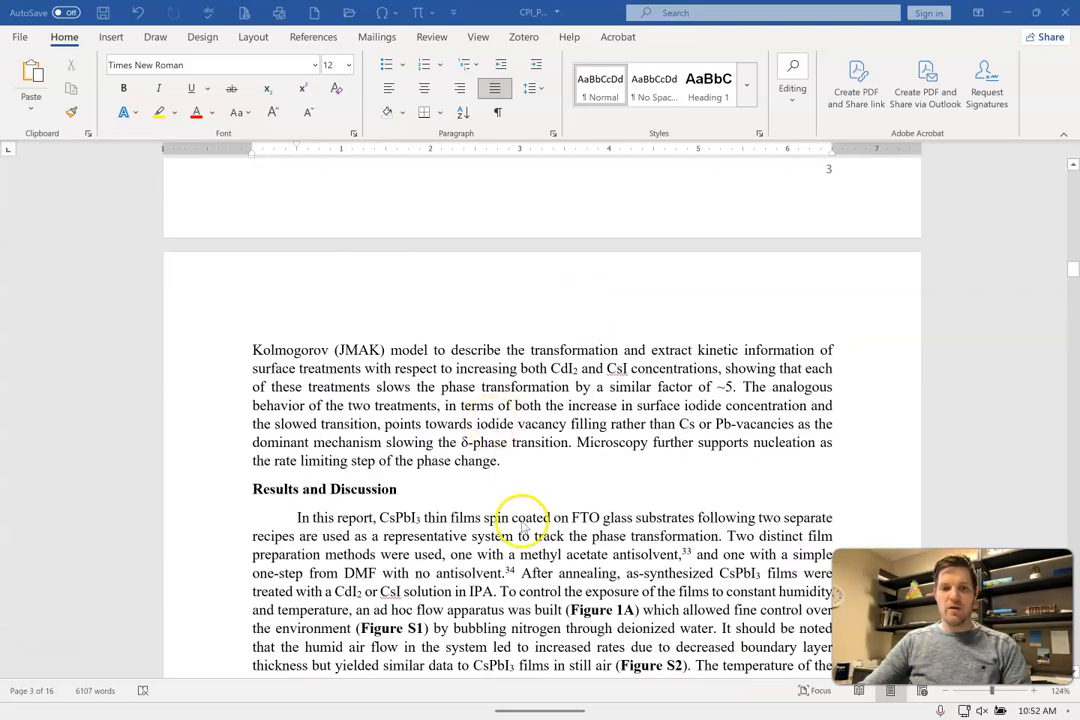
Step: Switch to Excel by opening the recent 2021 Fluids Design Spreadsheet Model workbook and show its Changing Variables sheet
mouse_move(530, 712)
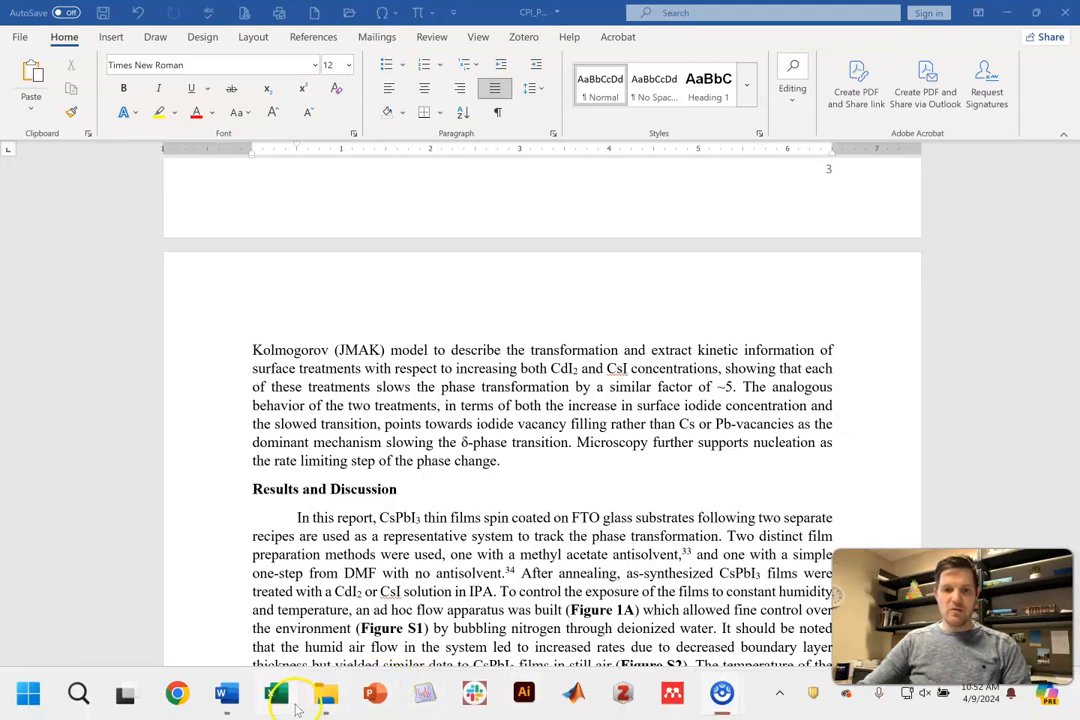
right_click(297, 709)
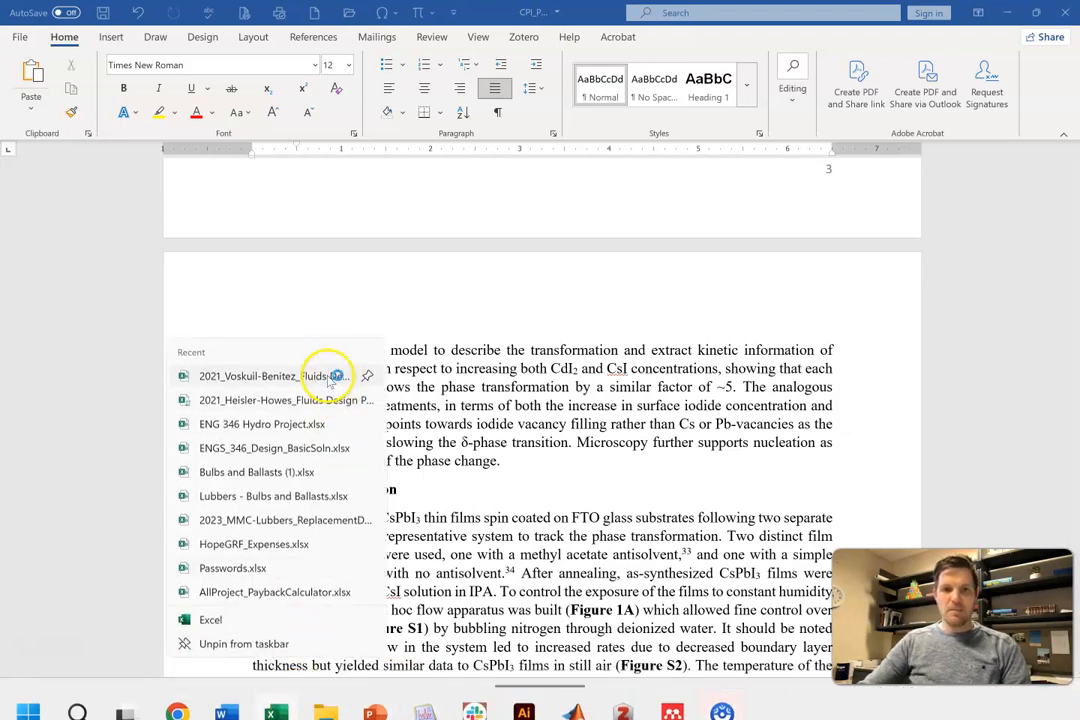
left_click(265, 376)
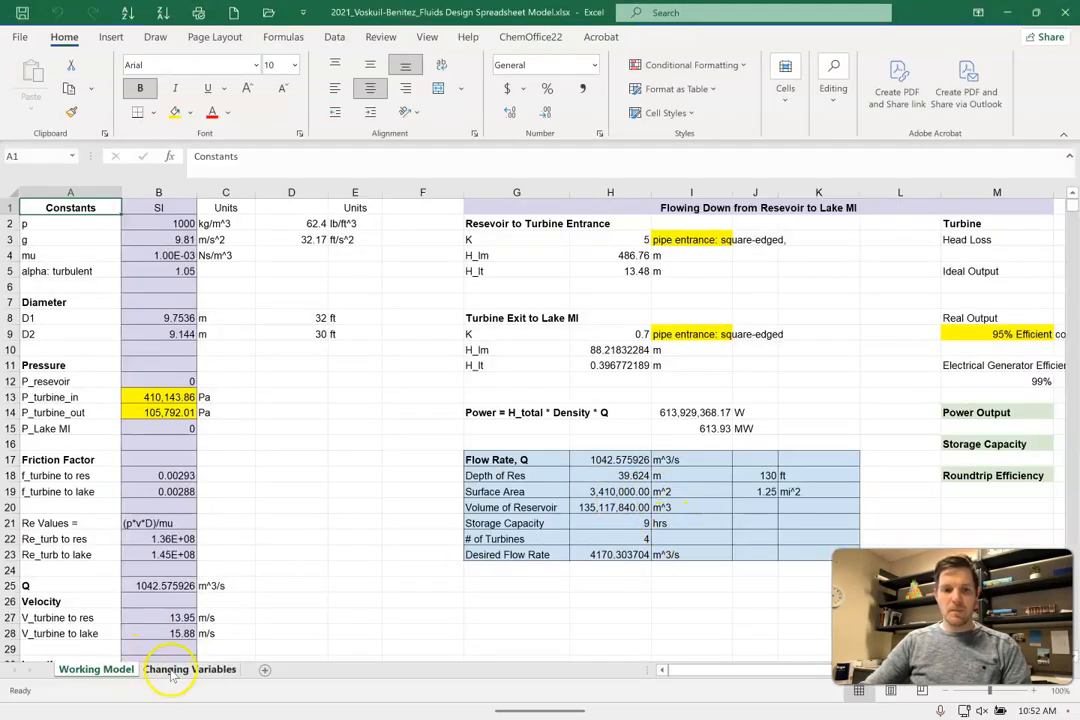
left_click(168, 670)
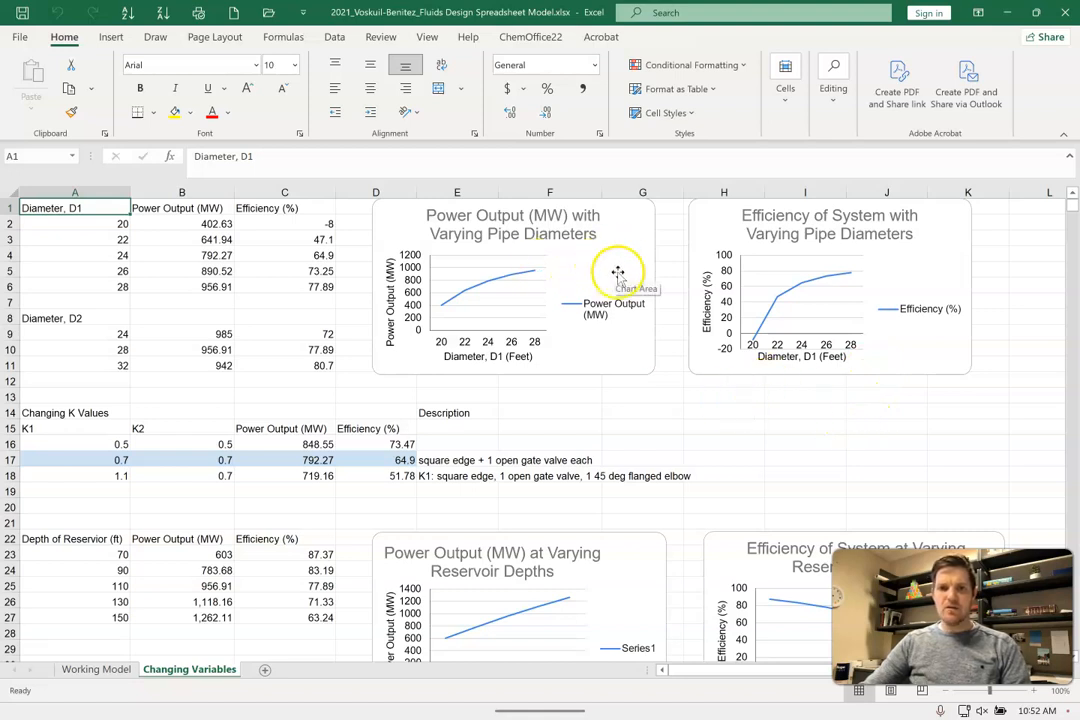
Step: Delete the titles of the two pipe-diameter charts and place both charts directly side by side beside the diameter data
left_click(550, 234)
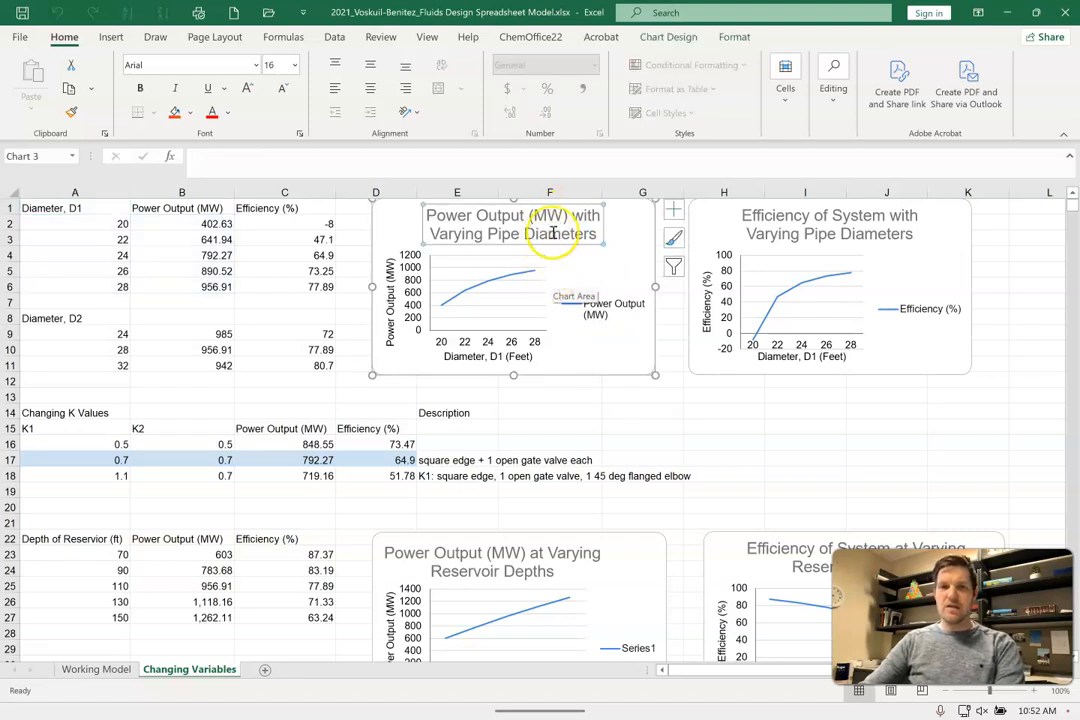
key("Delete")
left_click(831, 230)
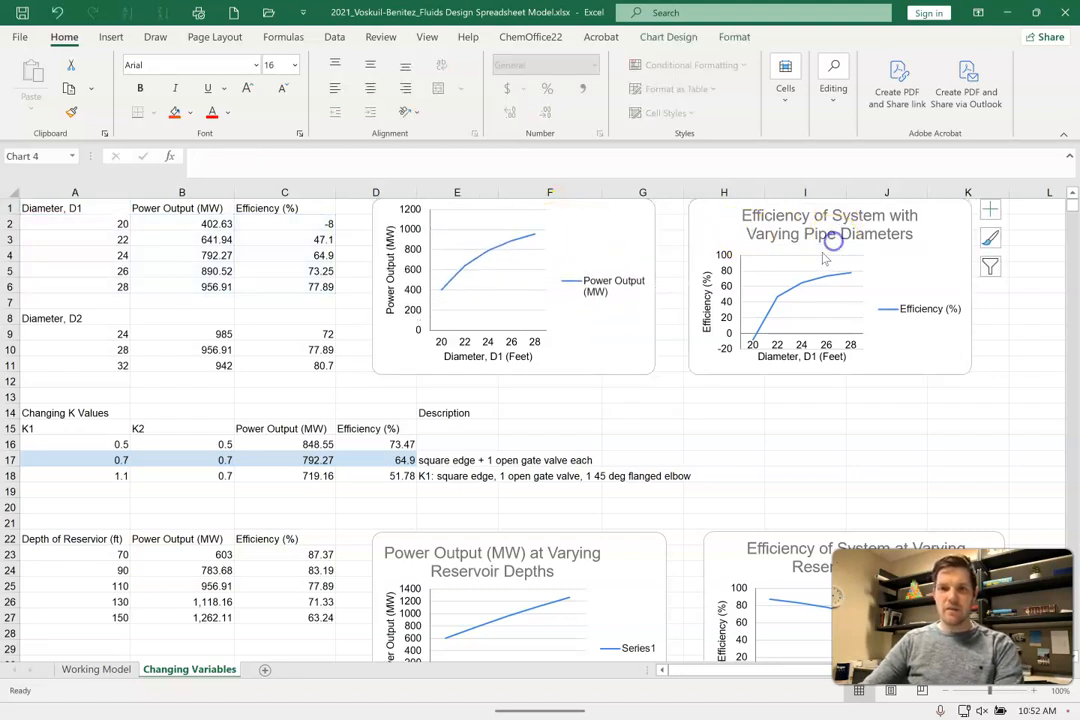
key("Delete")
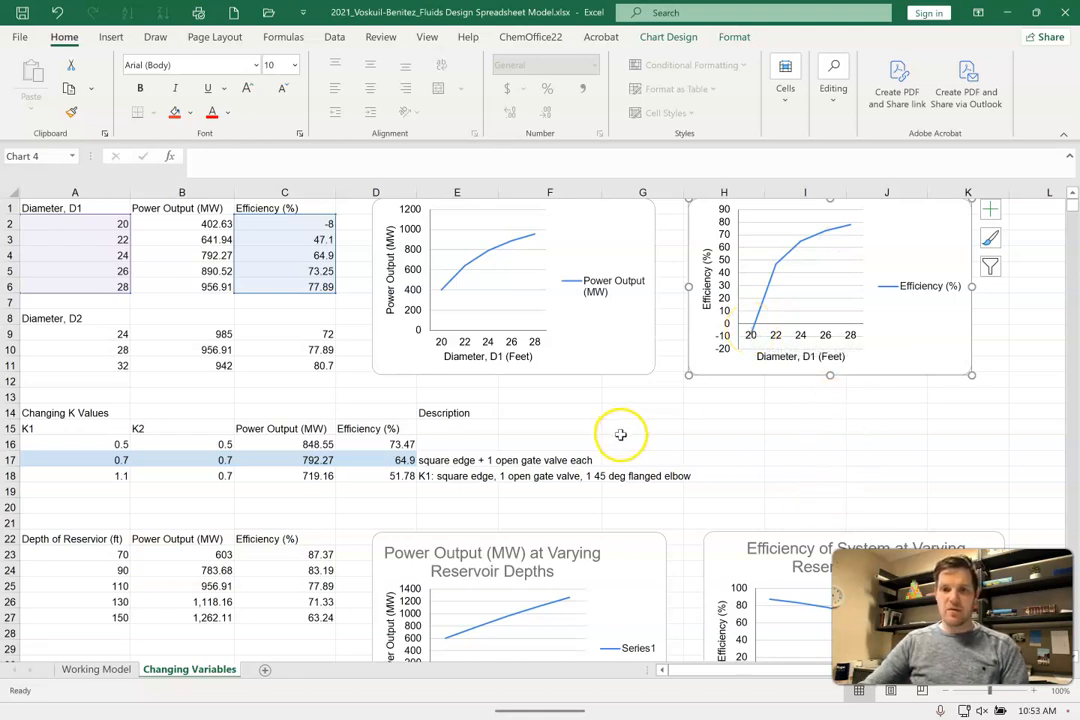
left_click_drag(634, 241, 632, 268)
left_click_drag(695, 235, 664, 263)
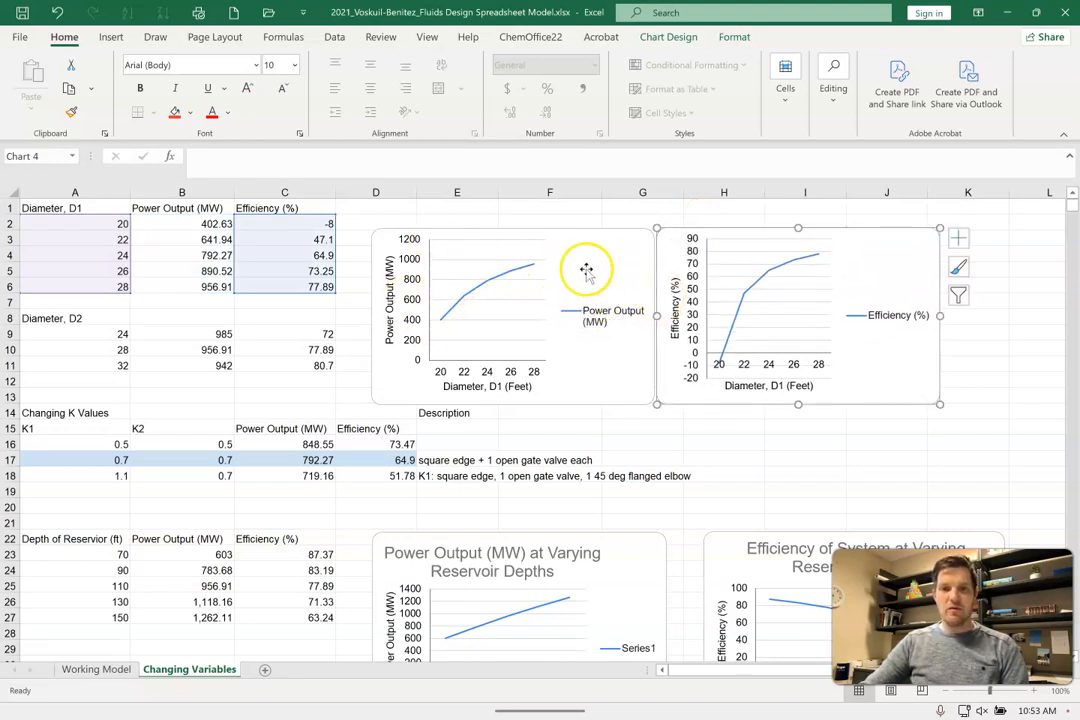
Step: Remove the legends from the power output and efficiency charts for varying pipe diameter
left_click(603, 314)
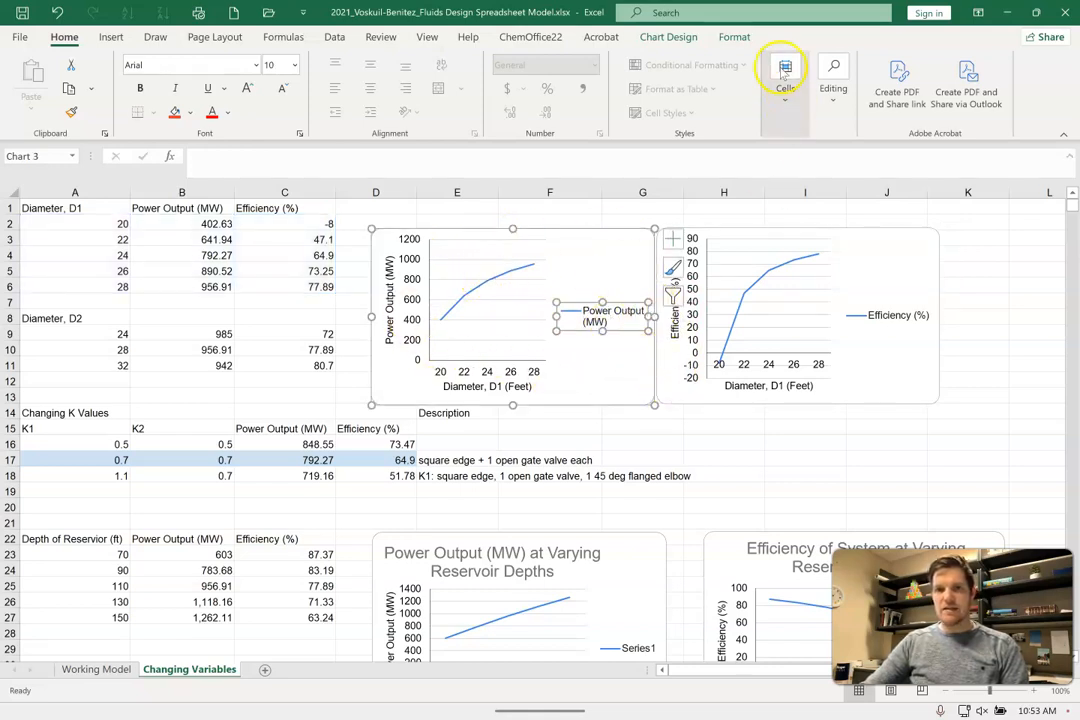
left_click(700, 37)
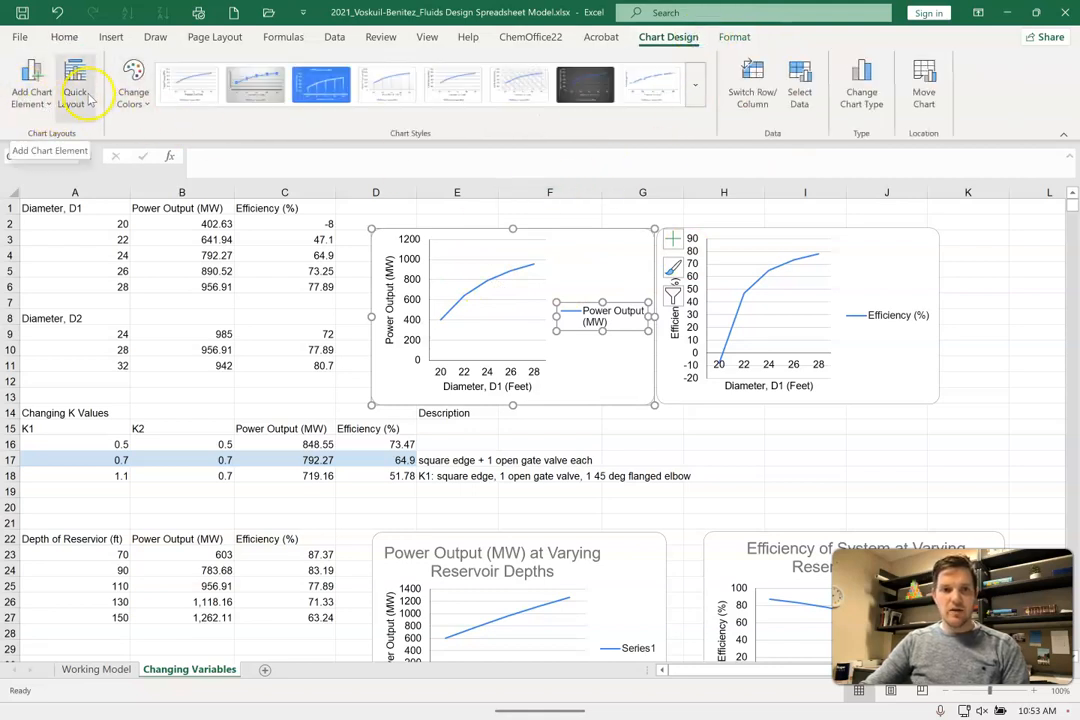
left_click(42, 102)
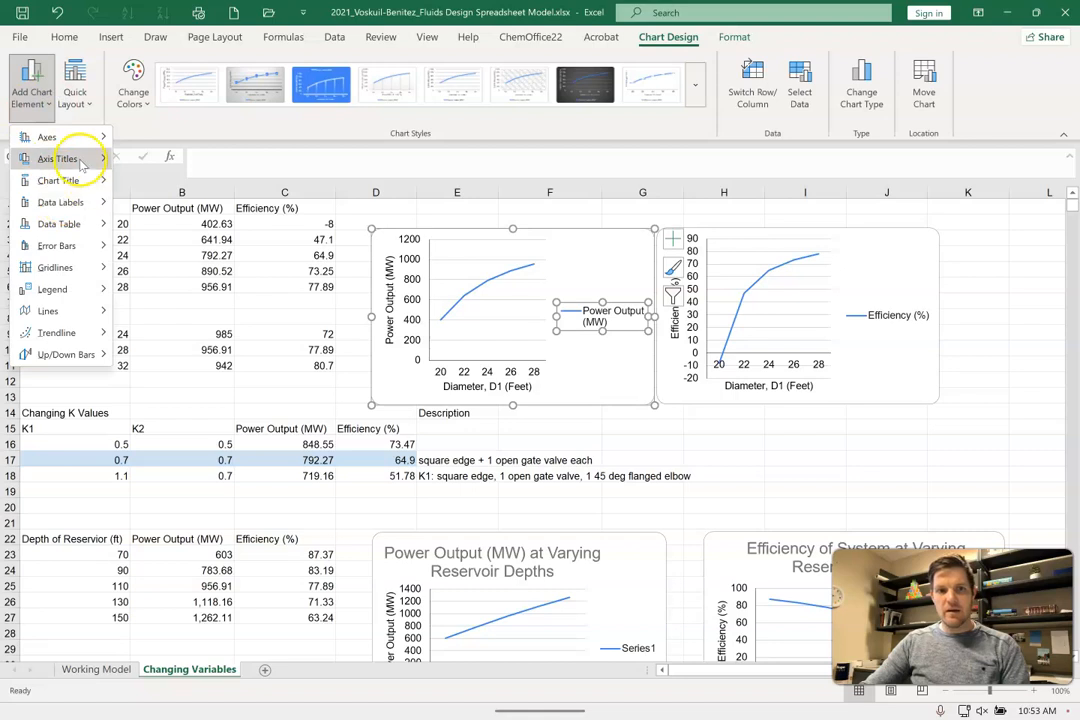
mouse_move(98, 300)
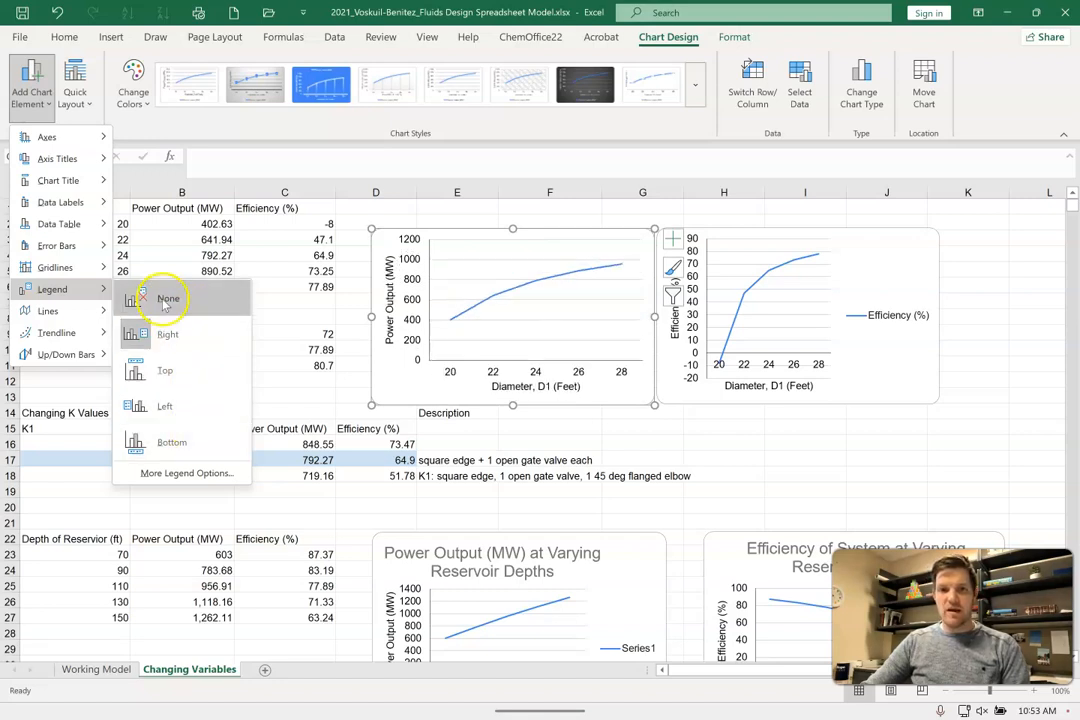
key("Escape")
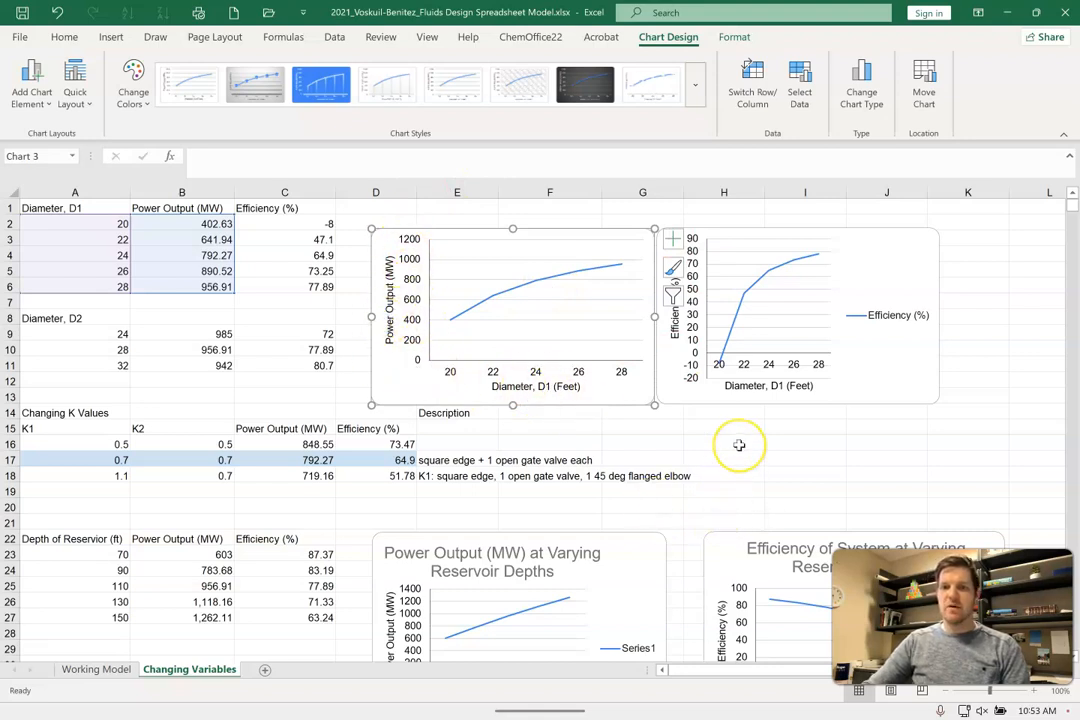
left_click(897, 326)
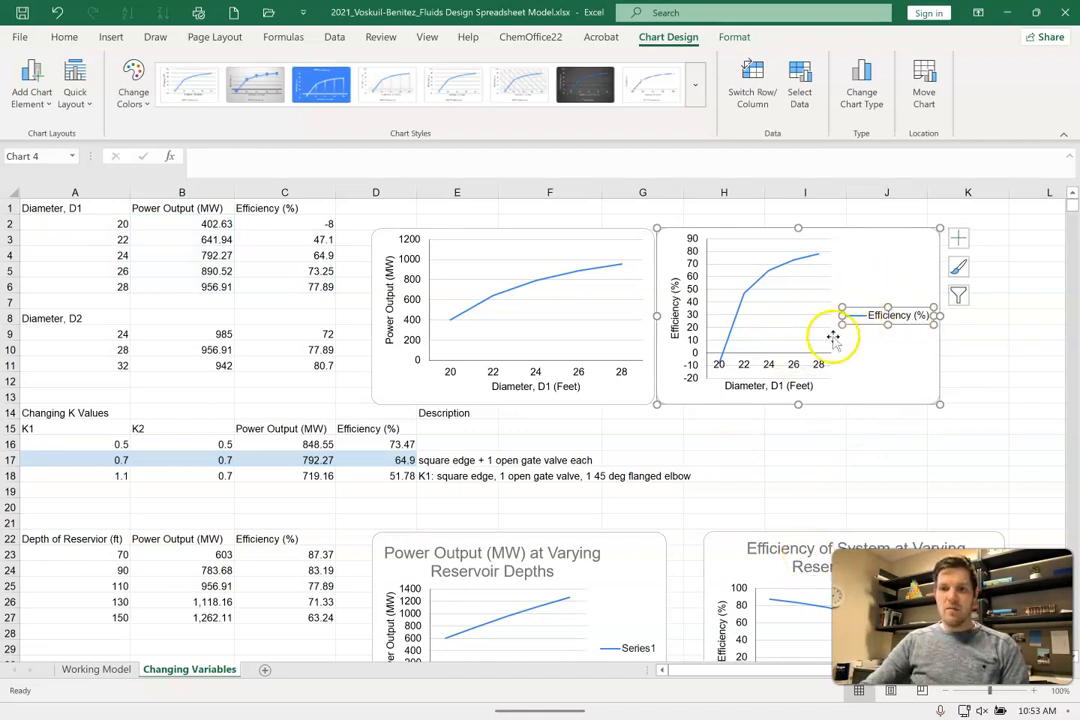
key("Delete")
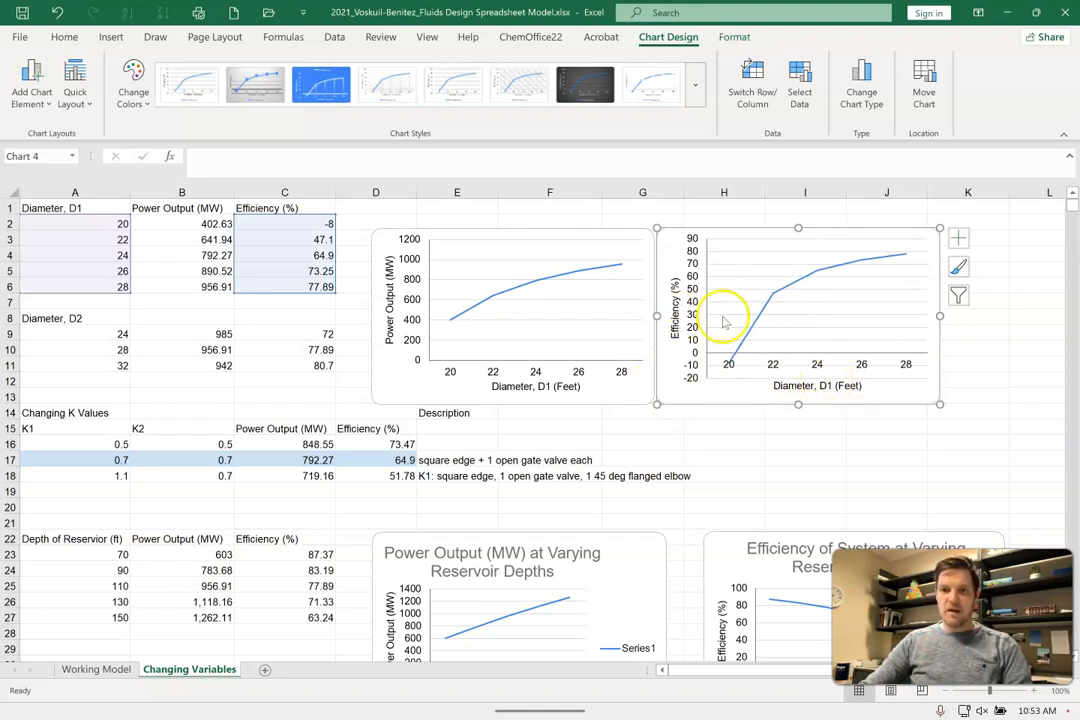
Step: Set the efficiency chart's vertical axis to a minimum of 0, a maximum of 100 and a major unit of 20
left_click(697, 370)
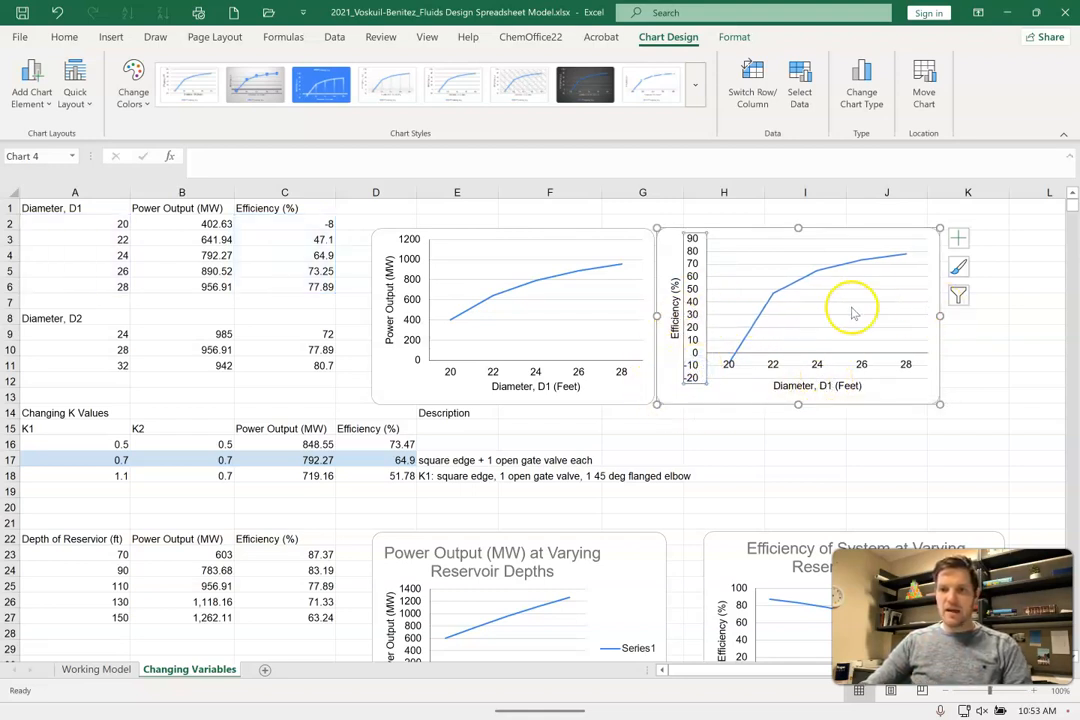
double_click(697, 347)
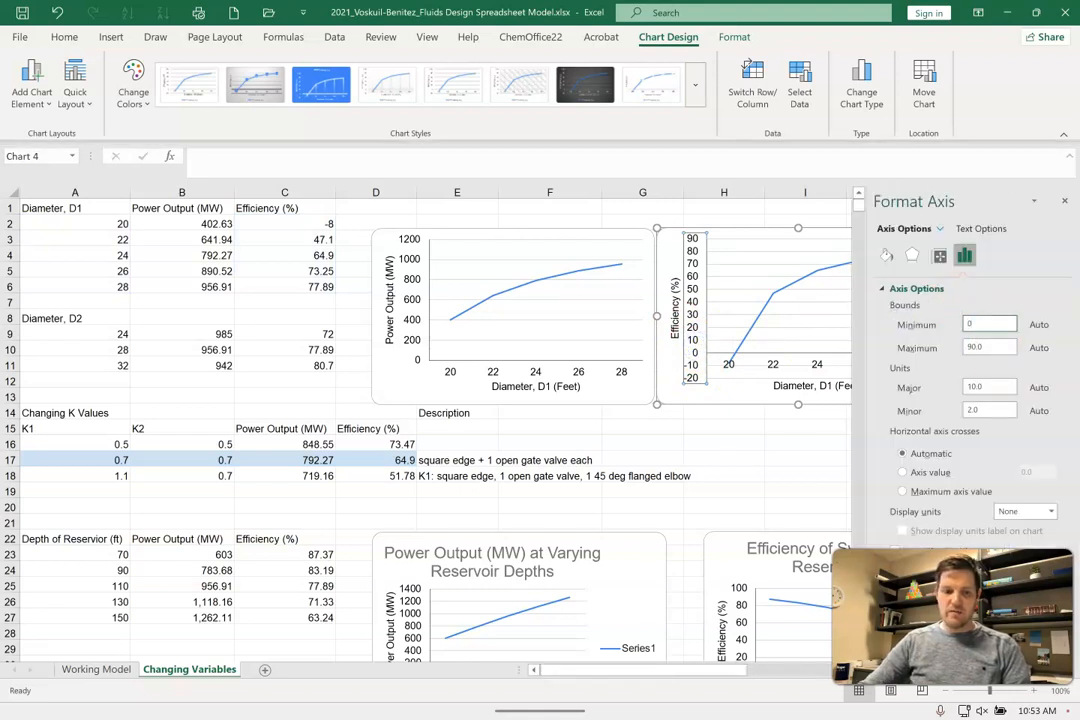
key("Return")
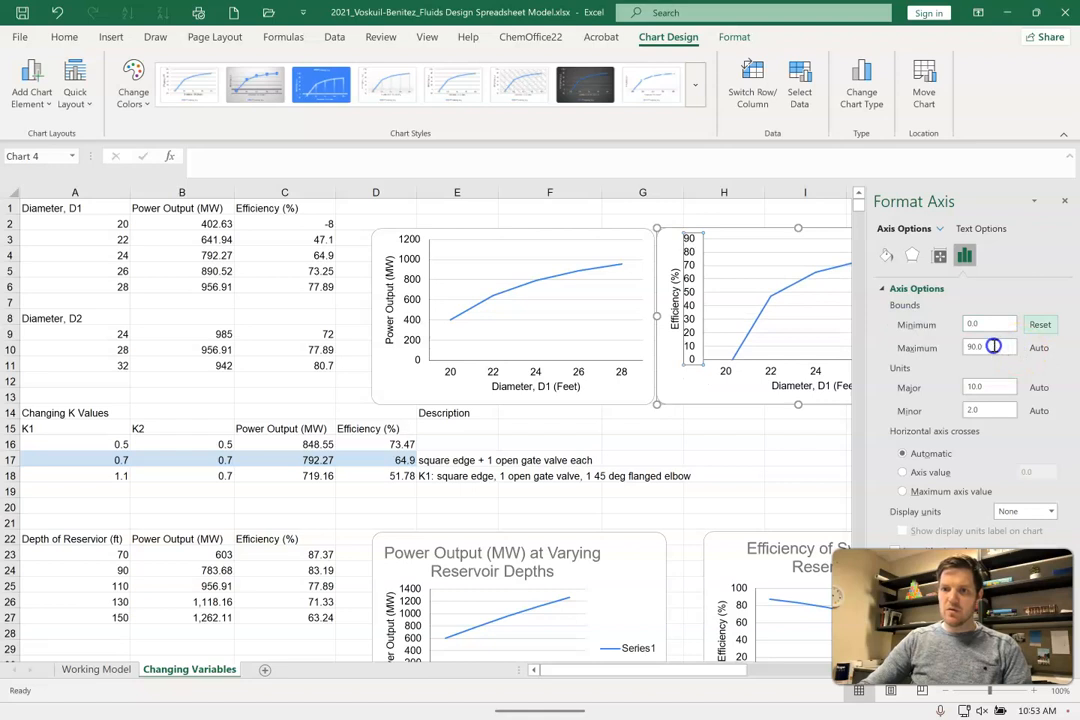
type("100")
key("Tab")
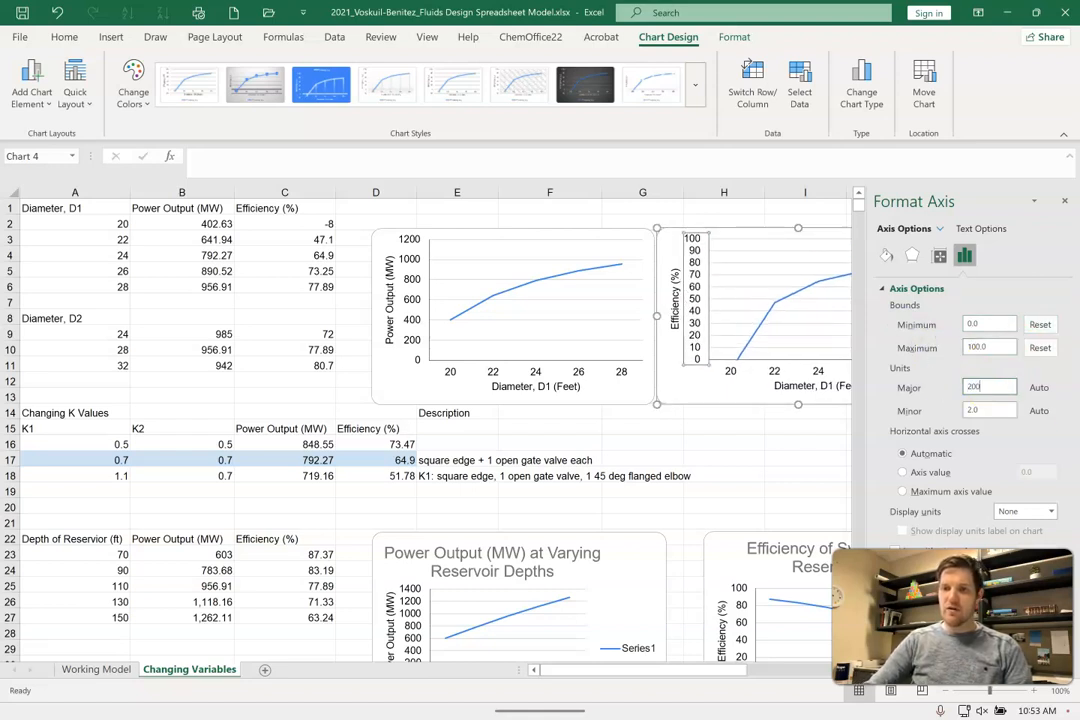
key("Return")
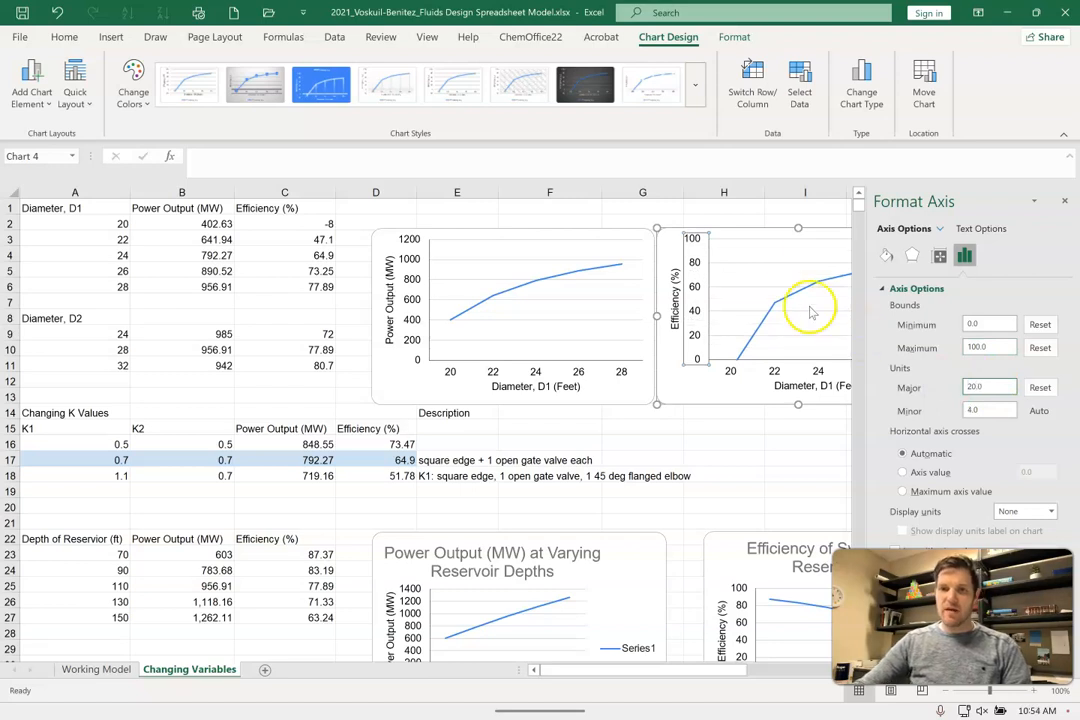
left_click(766, 458)
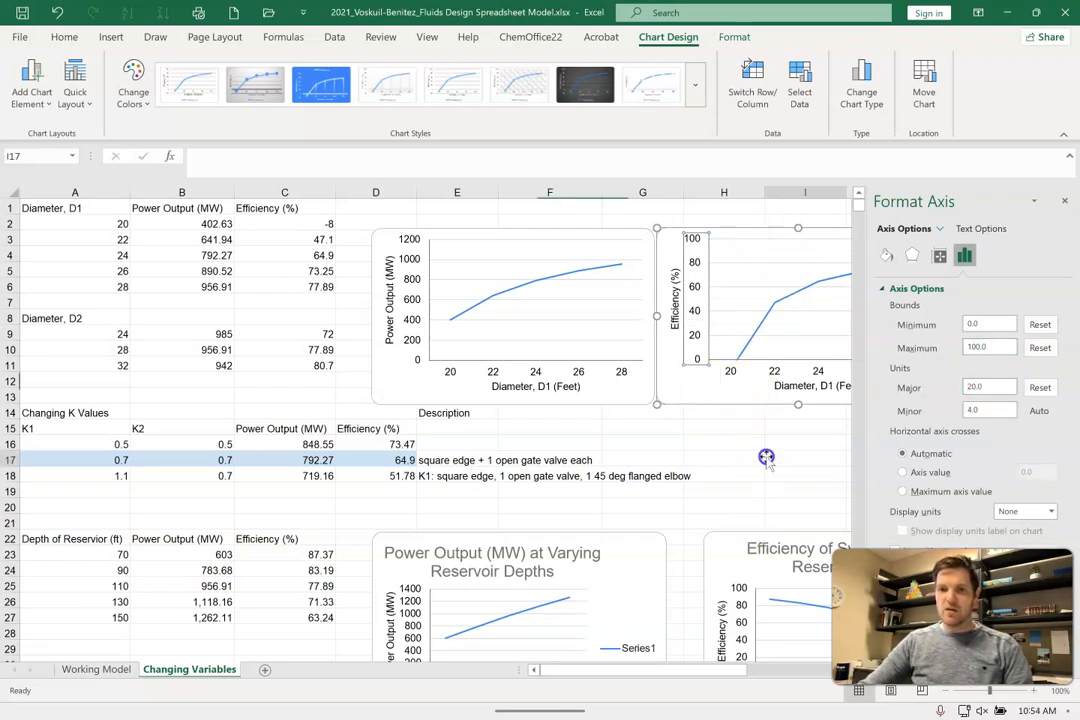
left_click(1065, 200)
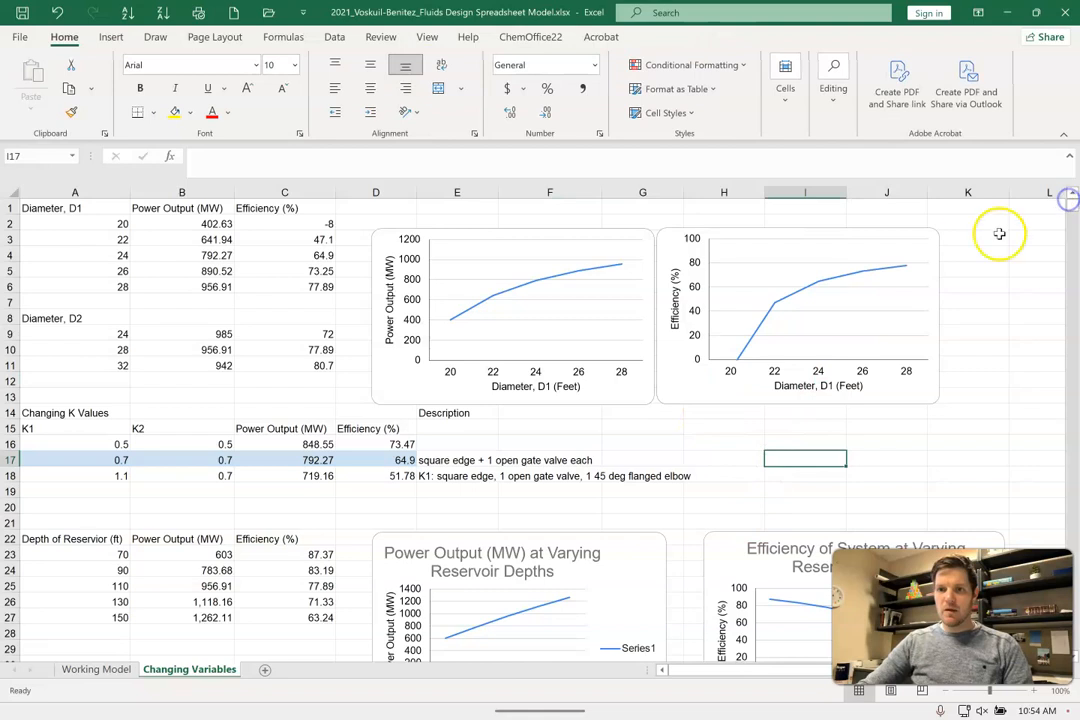
left_click(648, 403)
left_click_drag(646, 400, 557, 366)
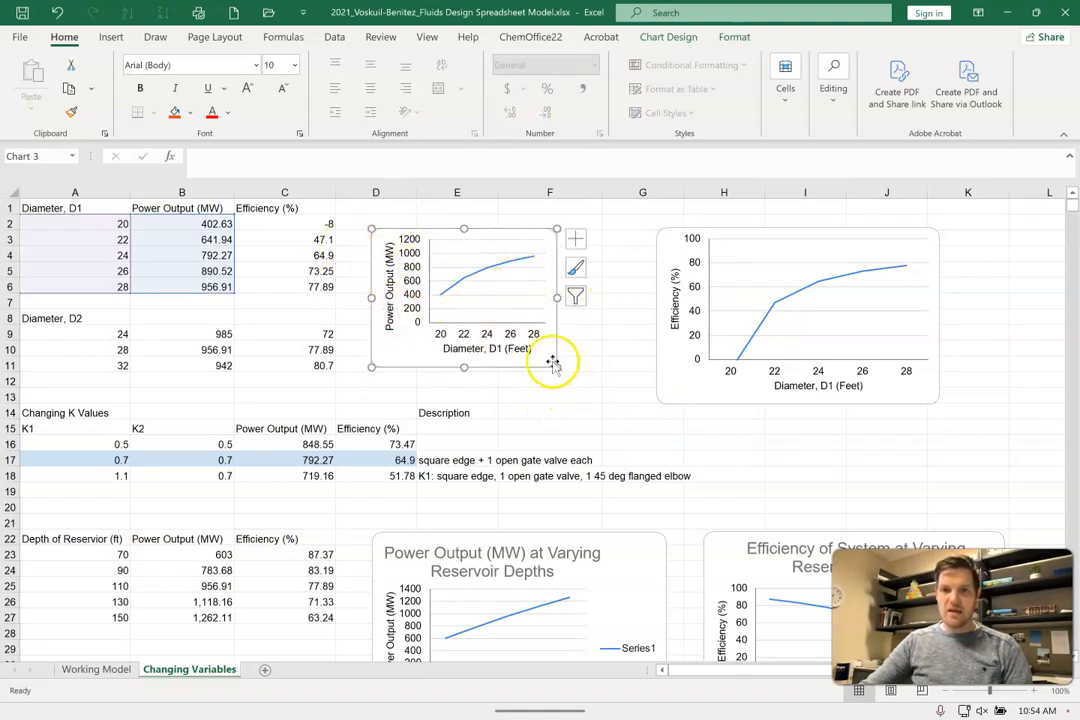
left_click_drag(557, 366, 655, 405)
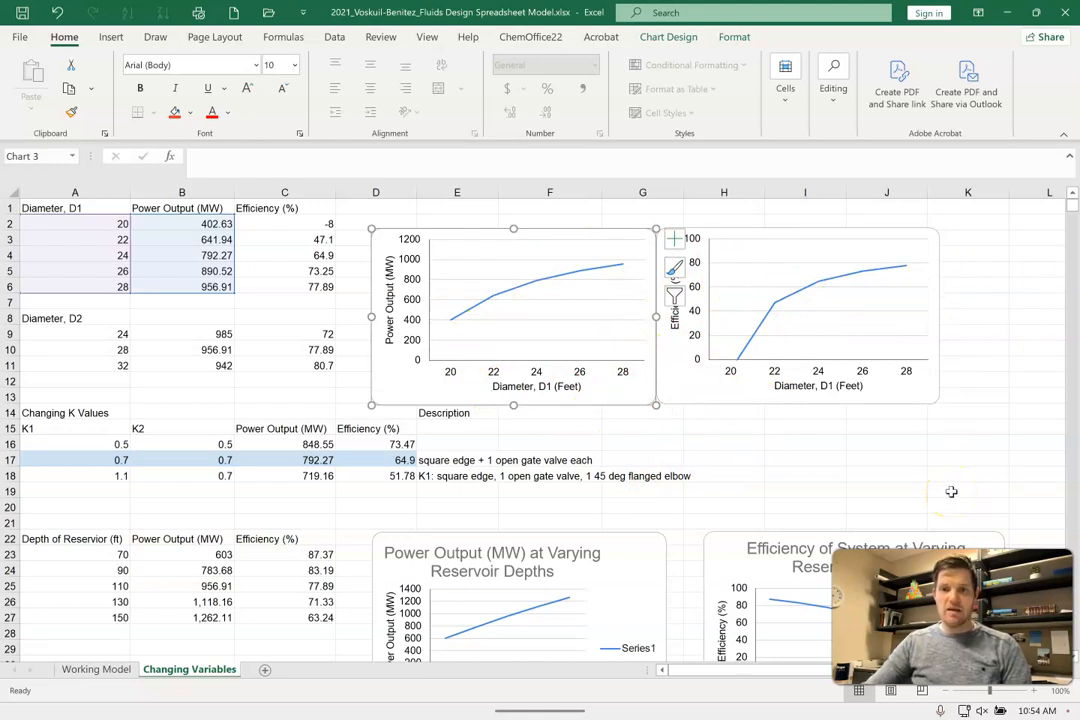
left_click(726, 458)
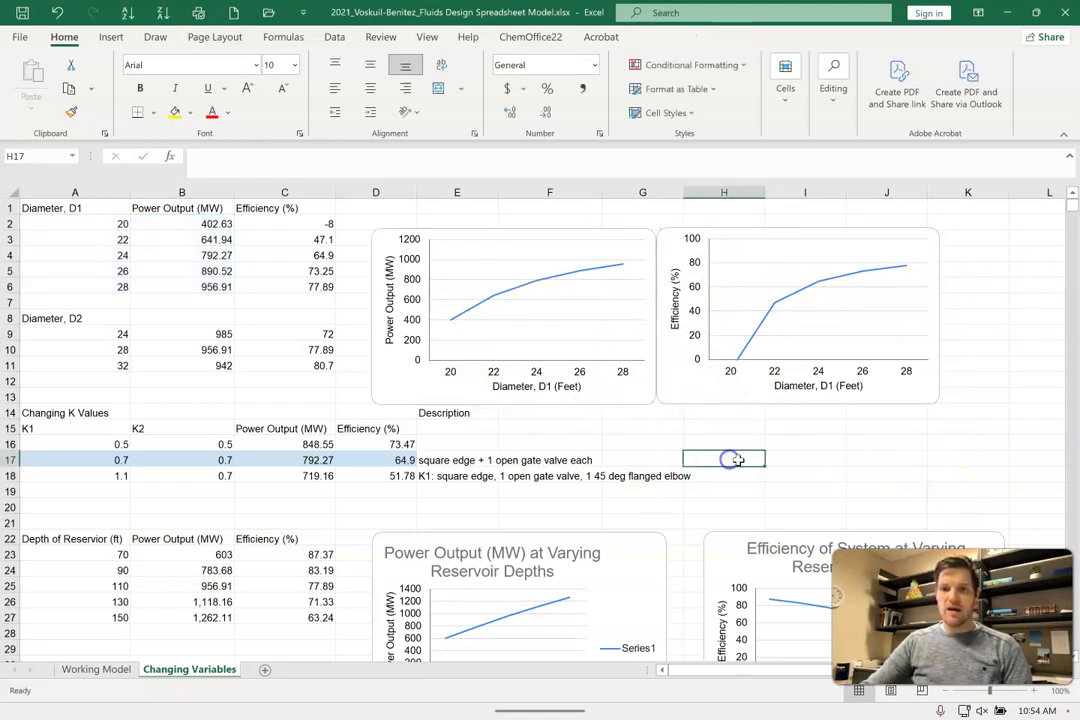
Step: Save the power output versus diameter chart as the PNG picture Fig1A-power in the Figures folder on the Desktop
left_click(624, 400)
right_click(630, 391)
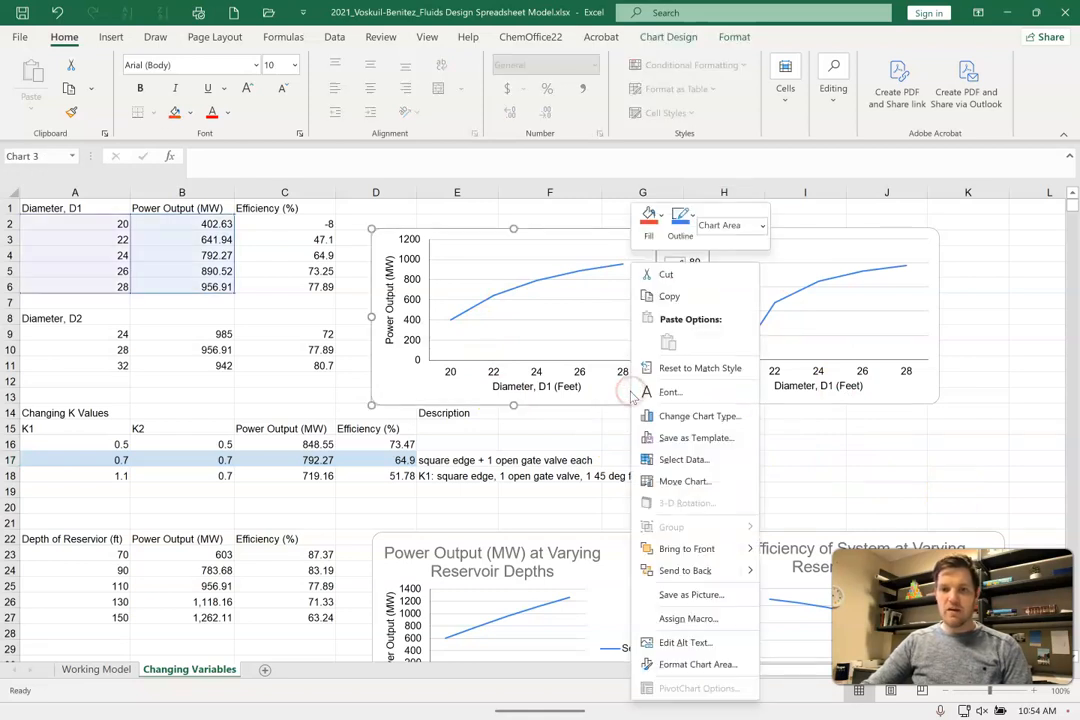
left_click(707, 596)
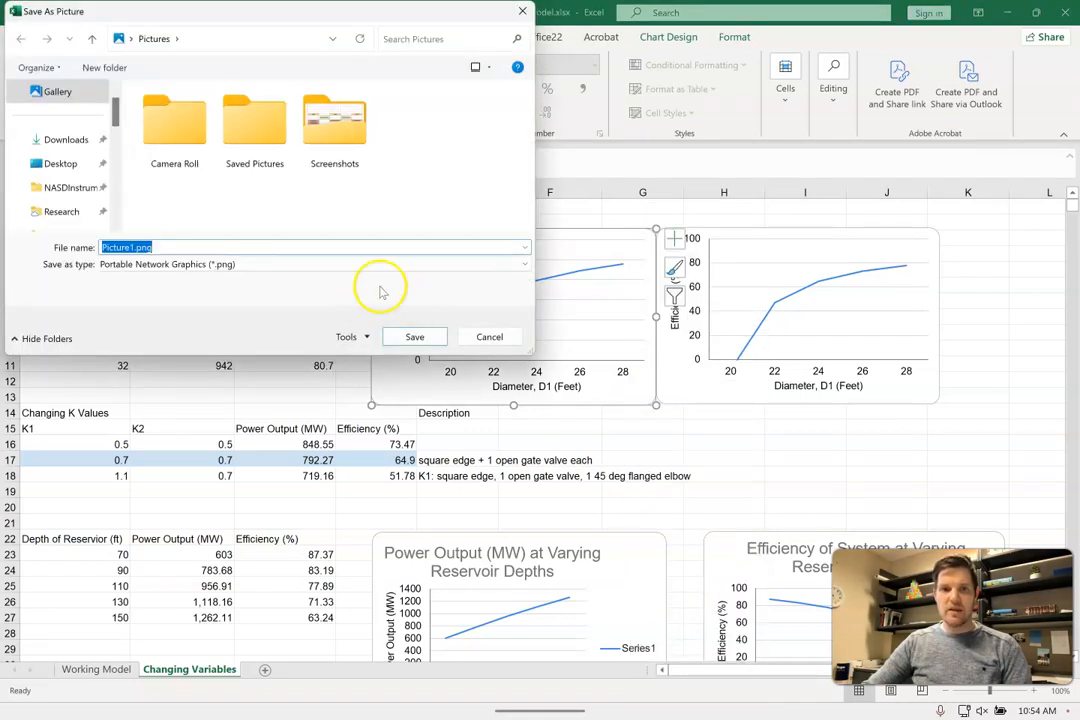
left_click(60, 163)
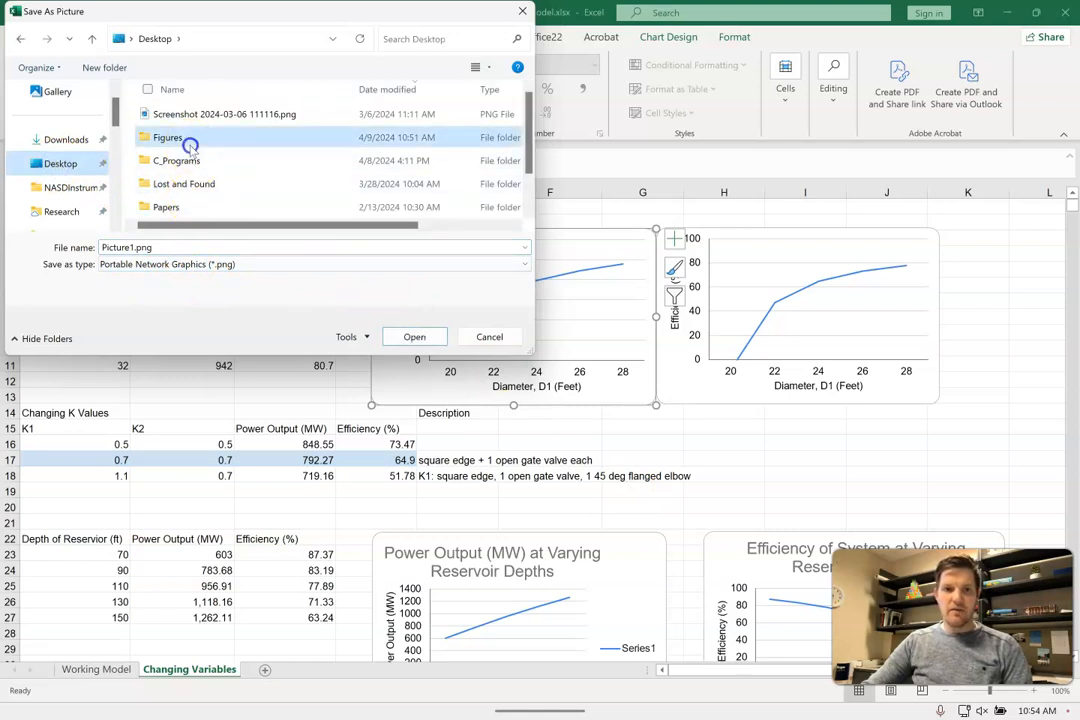
double_click(190, 146)
double_click(140, 247)
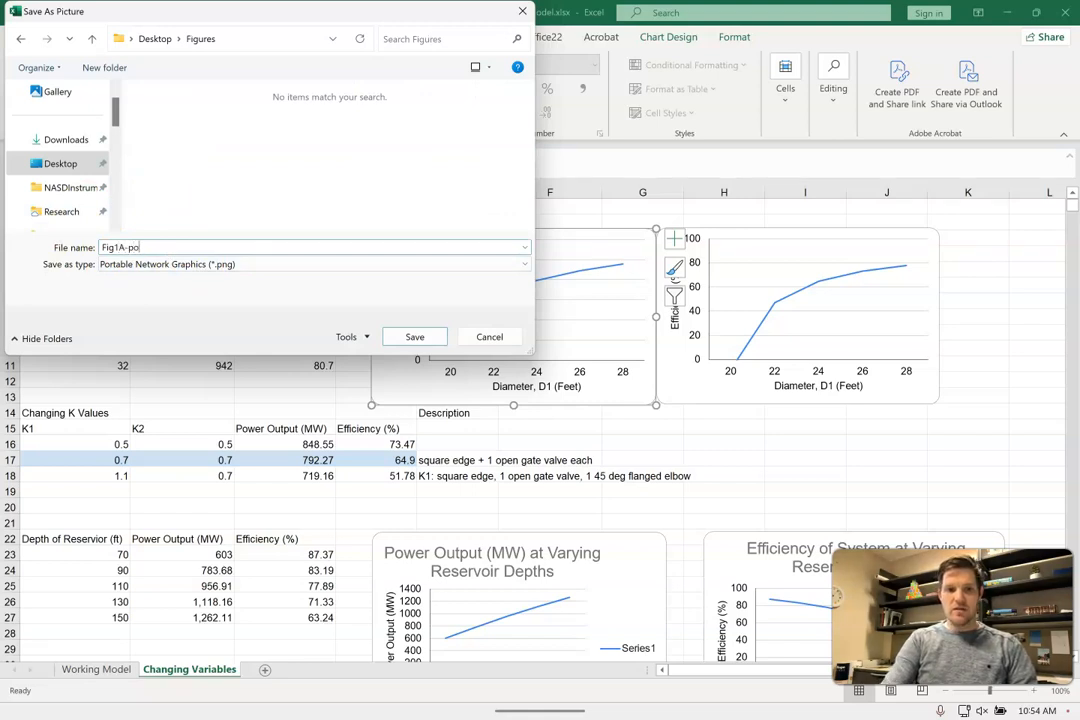
left_click(412, 336)
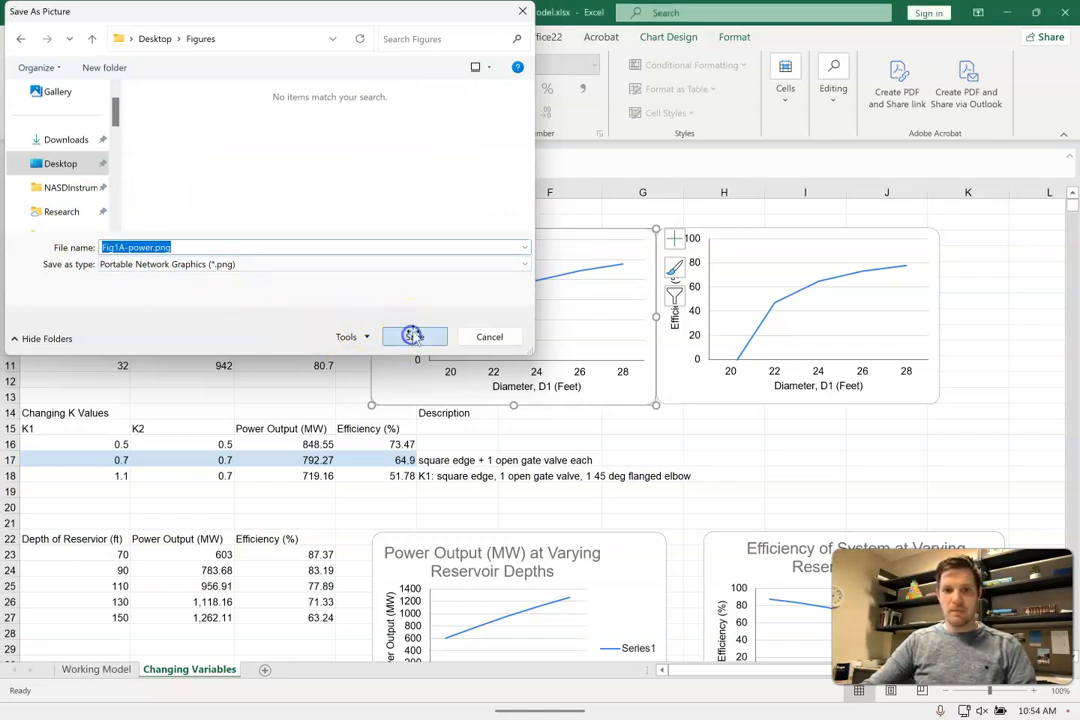
Step: Save the efficiency versus diameter chart as the PNG picture Fig1B-eff in the Figures folder
left_click(684, 390)
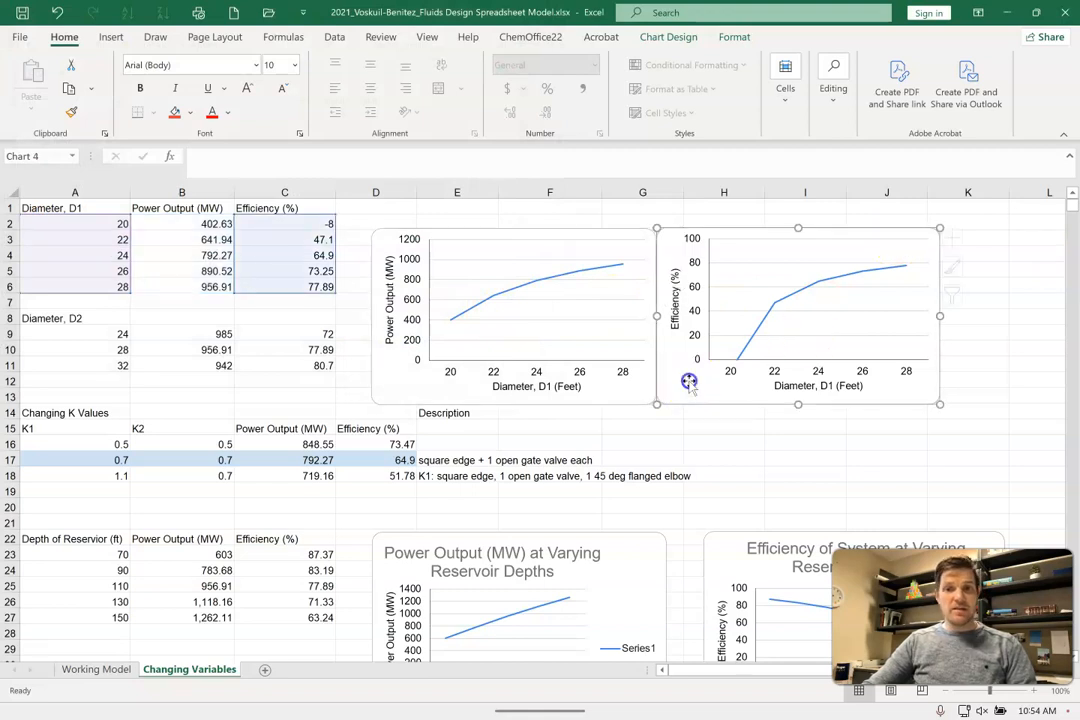
right_click(689, 390)
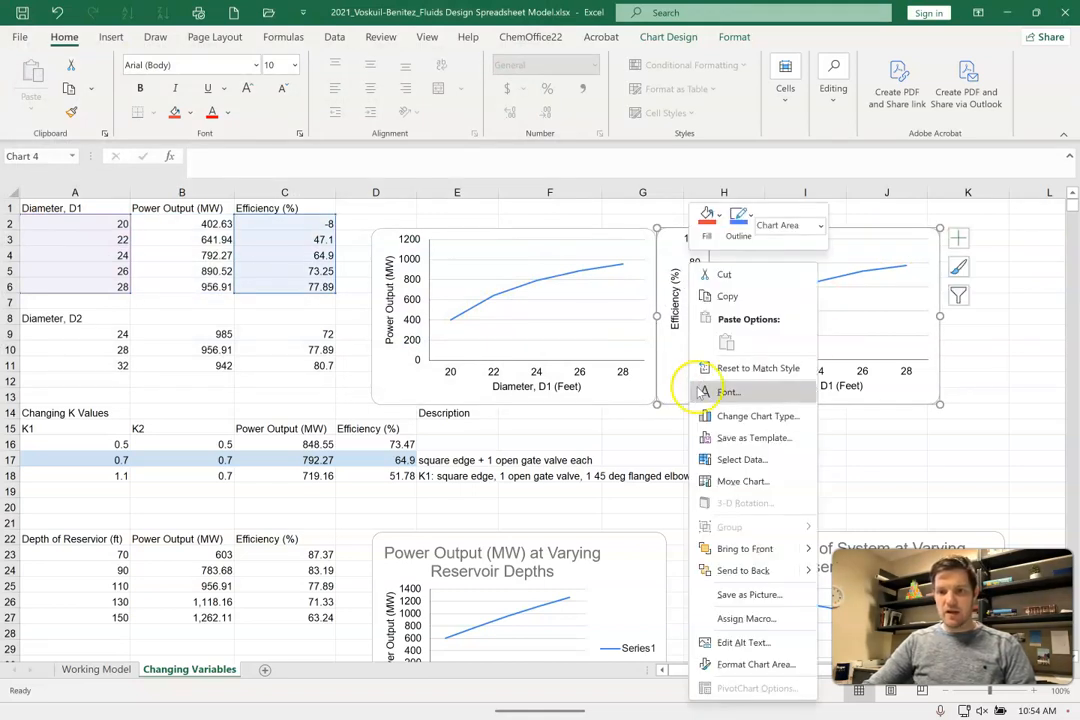
left_click(760, 594)
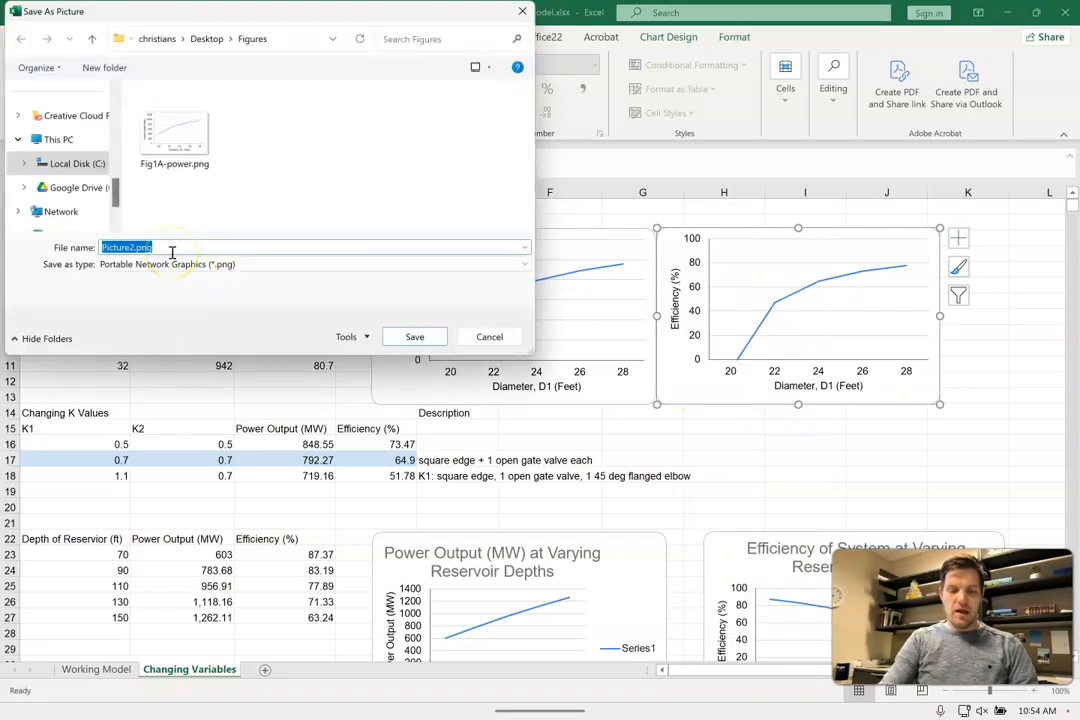
type("Fig1")
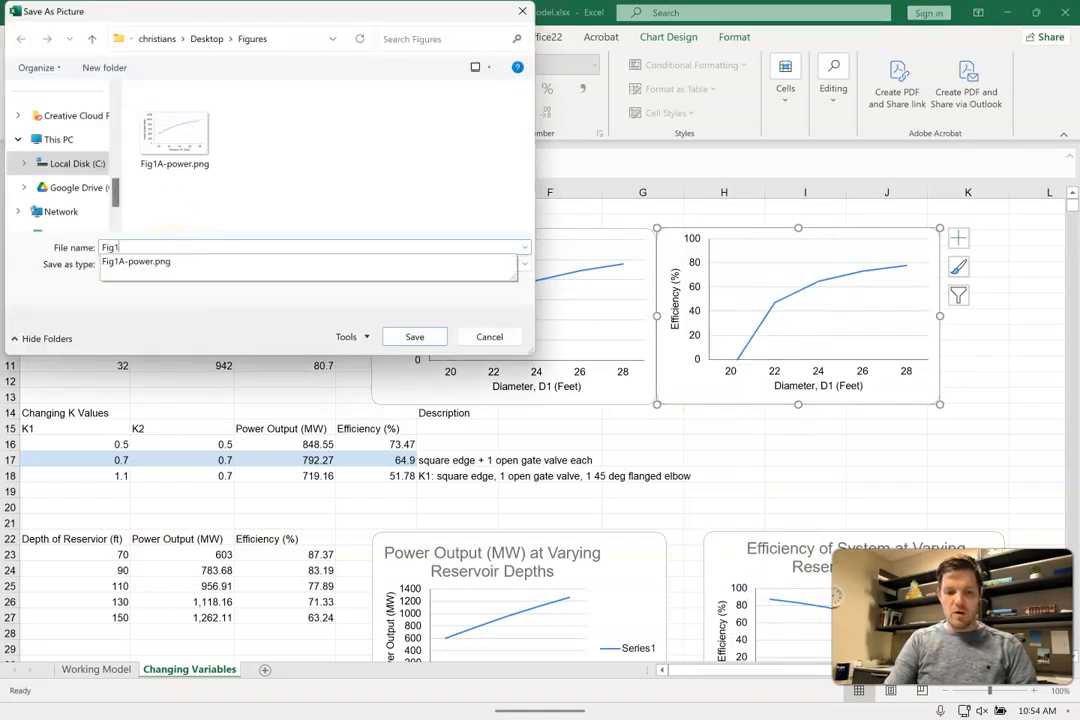
type("B-eff")
left_click(414, 337)
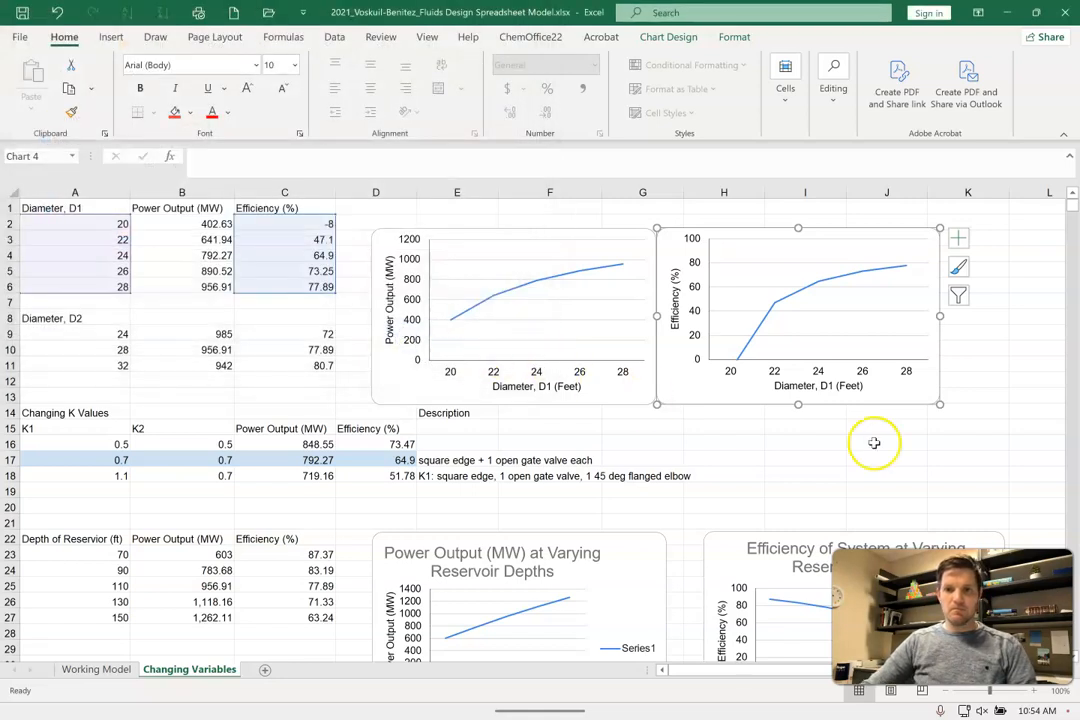
left_click(768, 425)
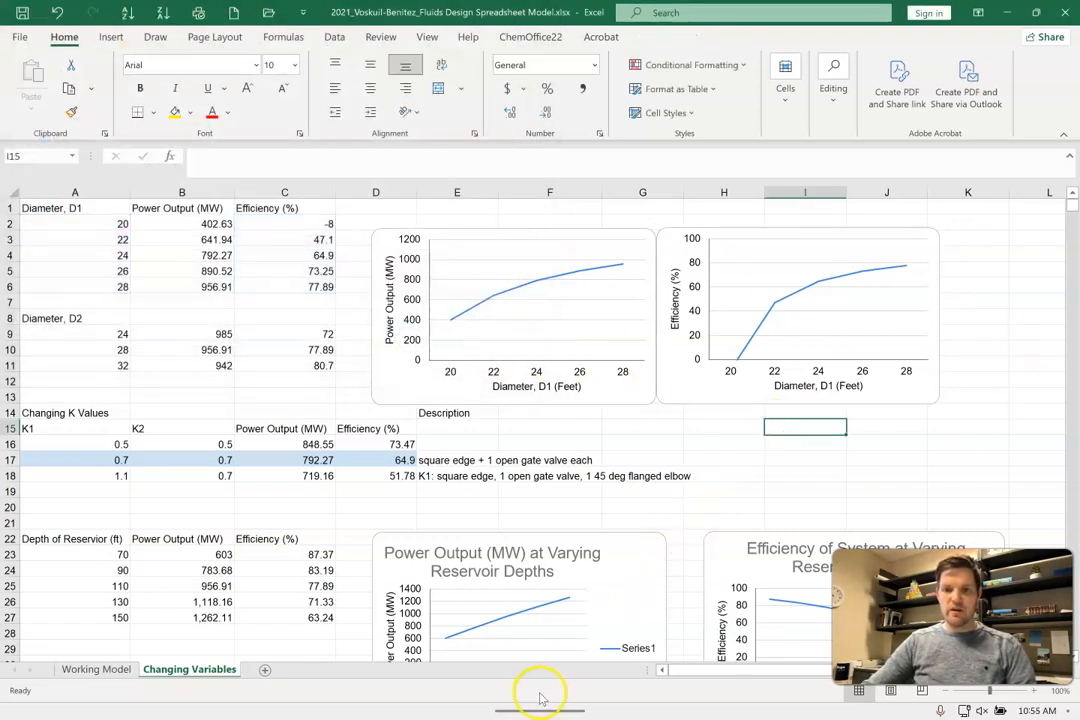
Step: Switch to the Word document CPI_PhaseSurface_V6 and insert Fig1A-power.png from the Figures folder at the paragraph beginning "Kolmogorov (JMAK)"
mouse_move(500, 715)
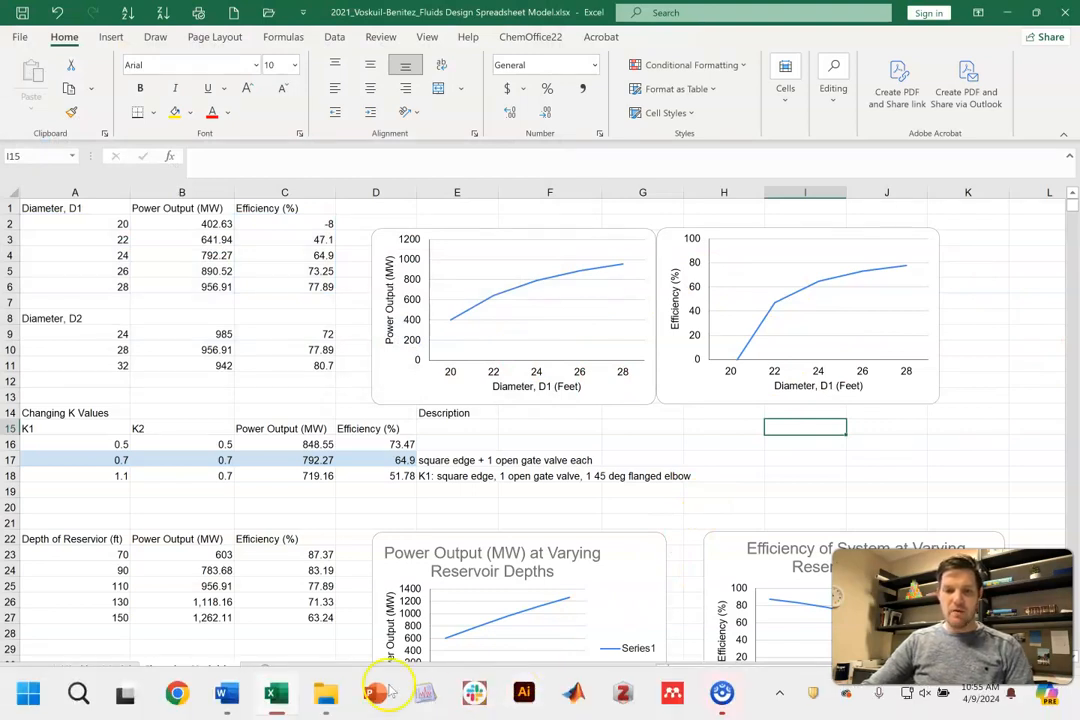
mouse_move(226, 705)
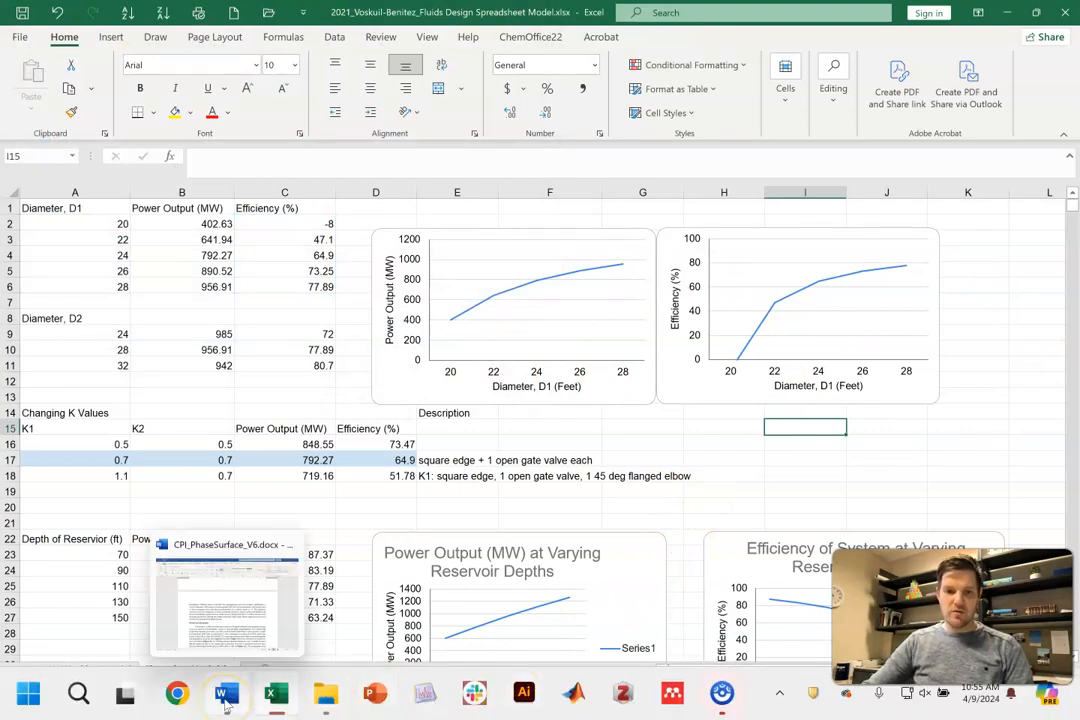
left_click(226, 706)
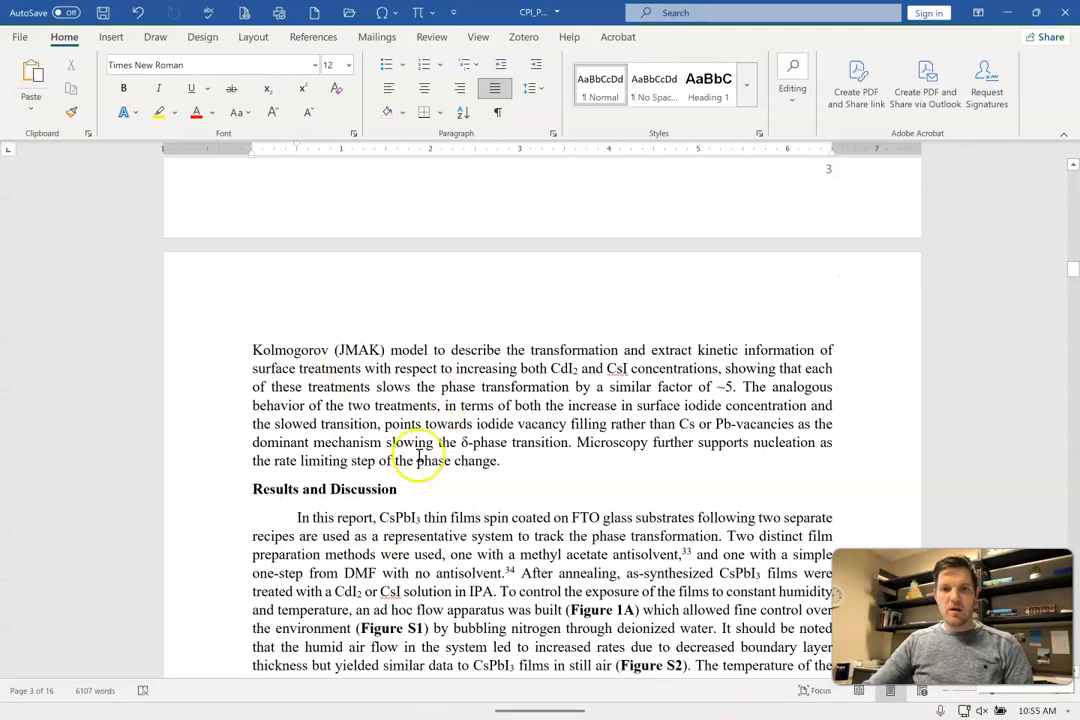
scroll(640, 330, "down", 4)
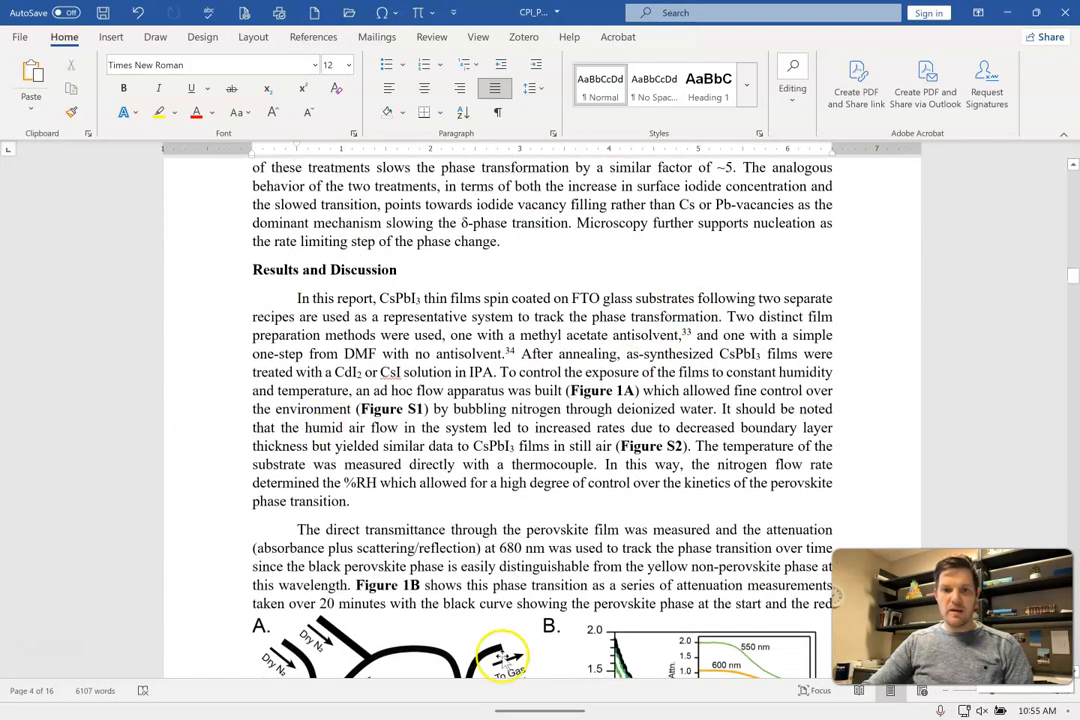
scroll(333, 226, "up", 3)
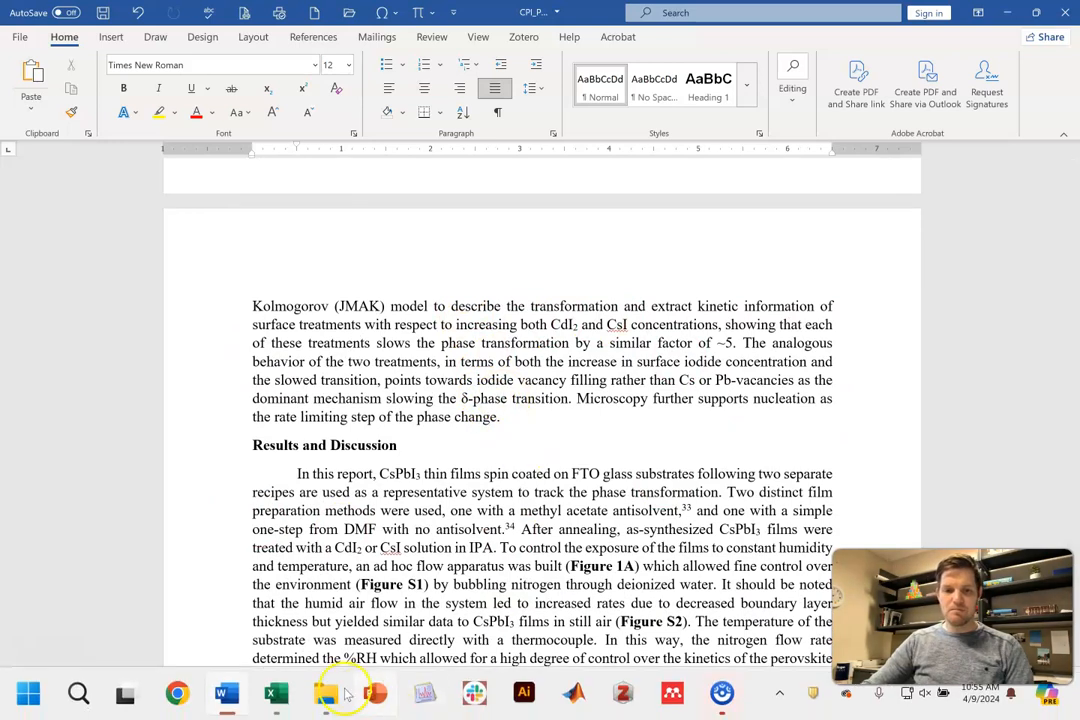
mouse_move(338, 710)
left_click(337, 625)
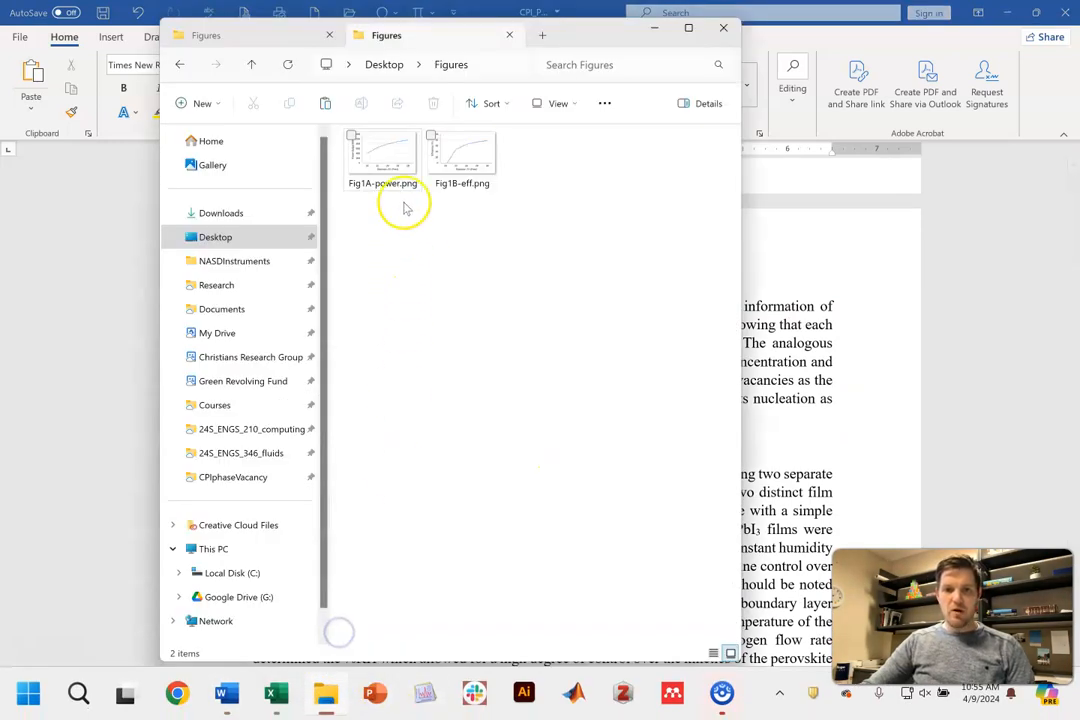
left_click(390, 158)
left_click_drag(390, 168, 255, 307)
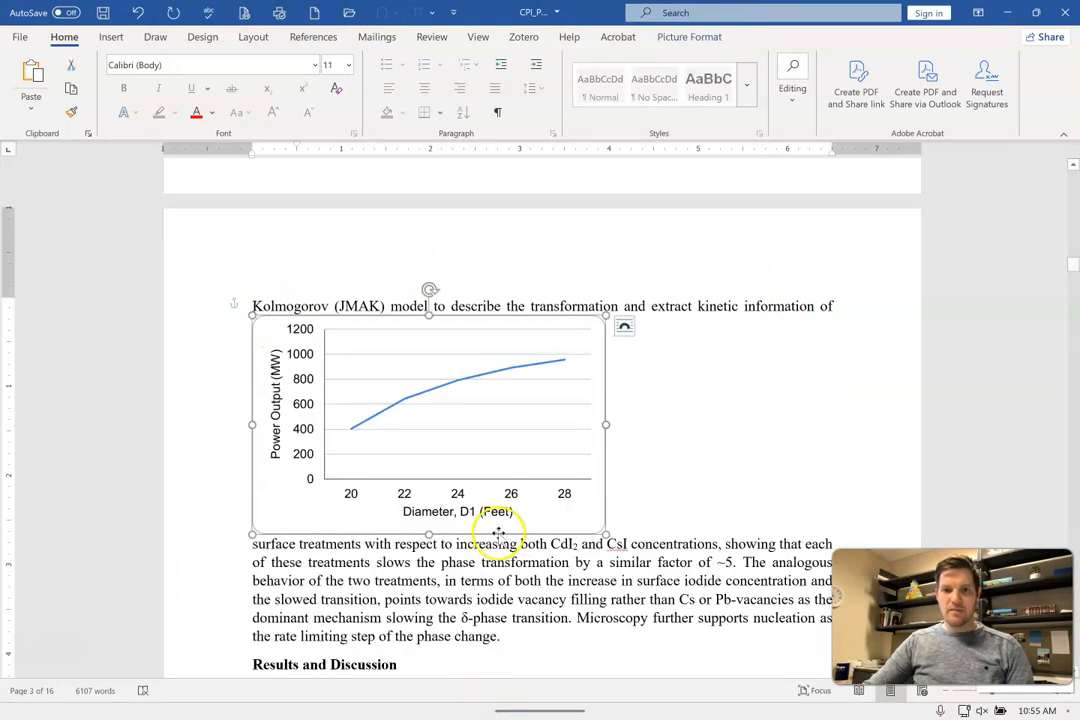
Step: Insert Fig1B-eff.png from the Figures folder into the document and move it beside the power output picture
key("alt+Tab")
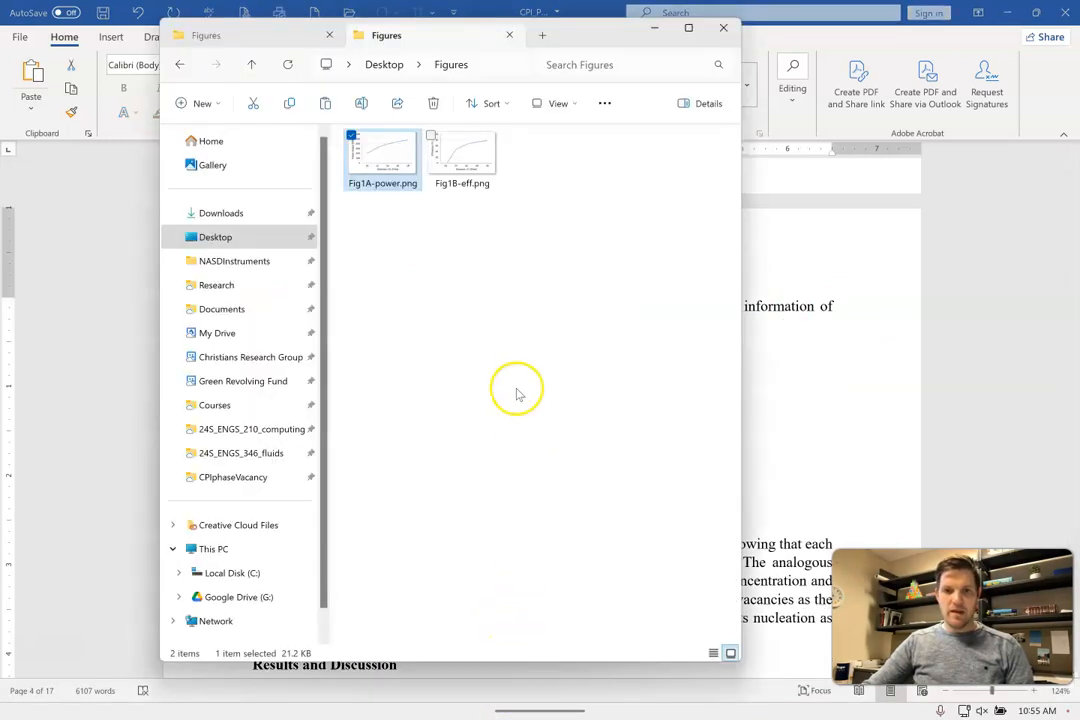
left_click(462, 162)
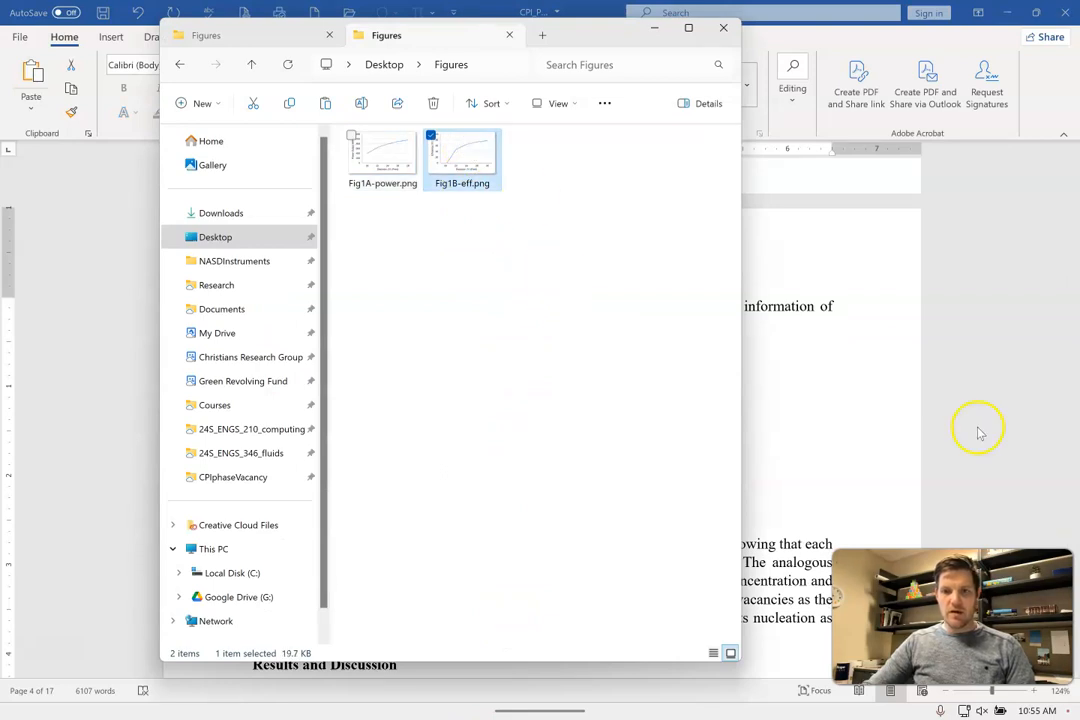
left_click(979, 429)
left_click(610, 467)
key("ctrl+v")
left_click_drag(374, 434, 628, 428)
left_click_drag(625, 546, 693, 536)
left_click(603, 419)
left_click_drag(603, 419, 642, 470)
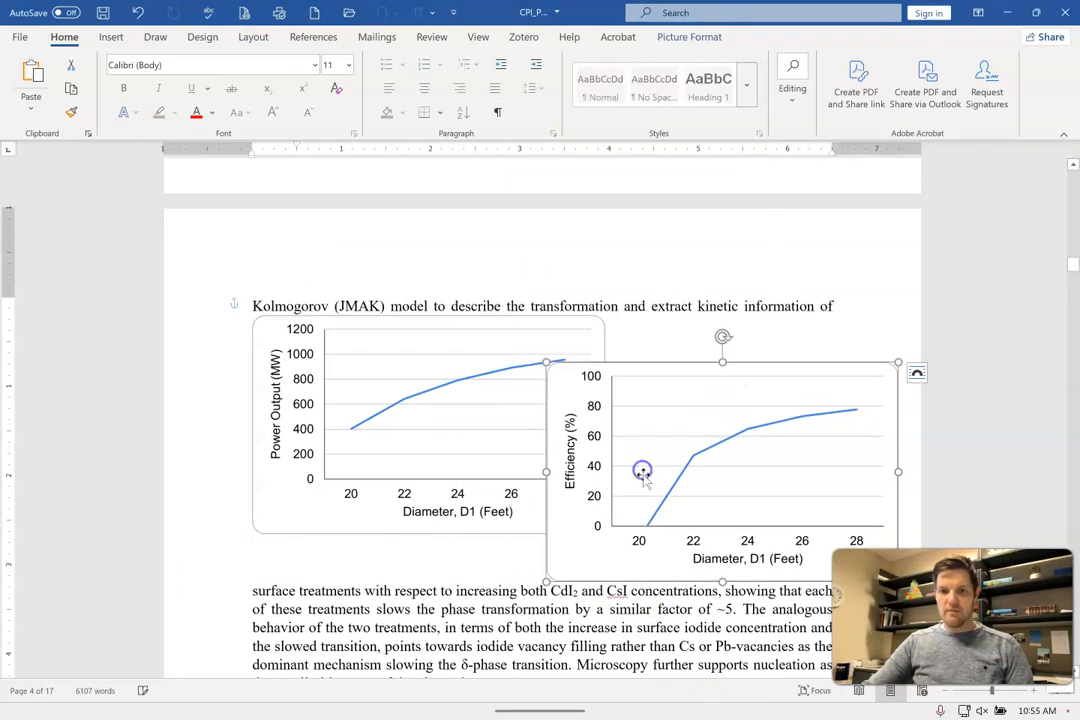
Step: Resize the power output picture to about 3.5" wide and the efficiency picture to about 3.4", placing them side by side above the paragraph
left_click(420, 402)
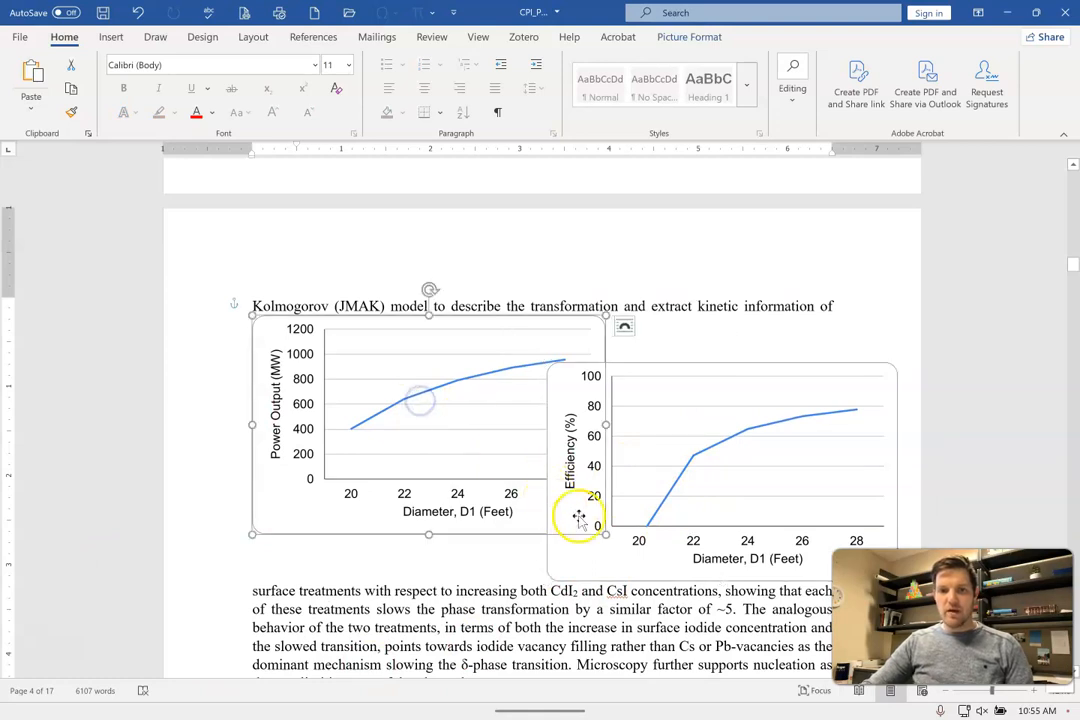
left_click_drag(596, 526, 543, 496)
left_click(659, 528)
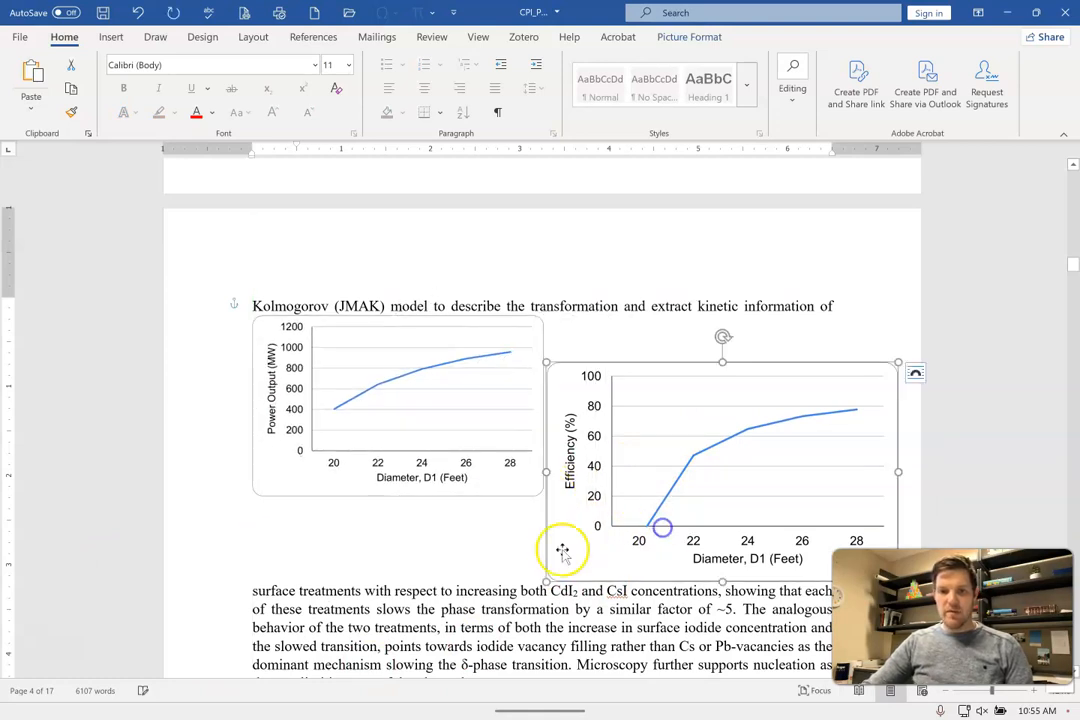
left_click_drag(588, 562, 619, 552)
left_click_drag(793, 485, 751, 431)
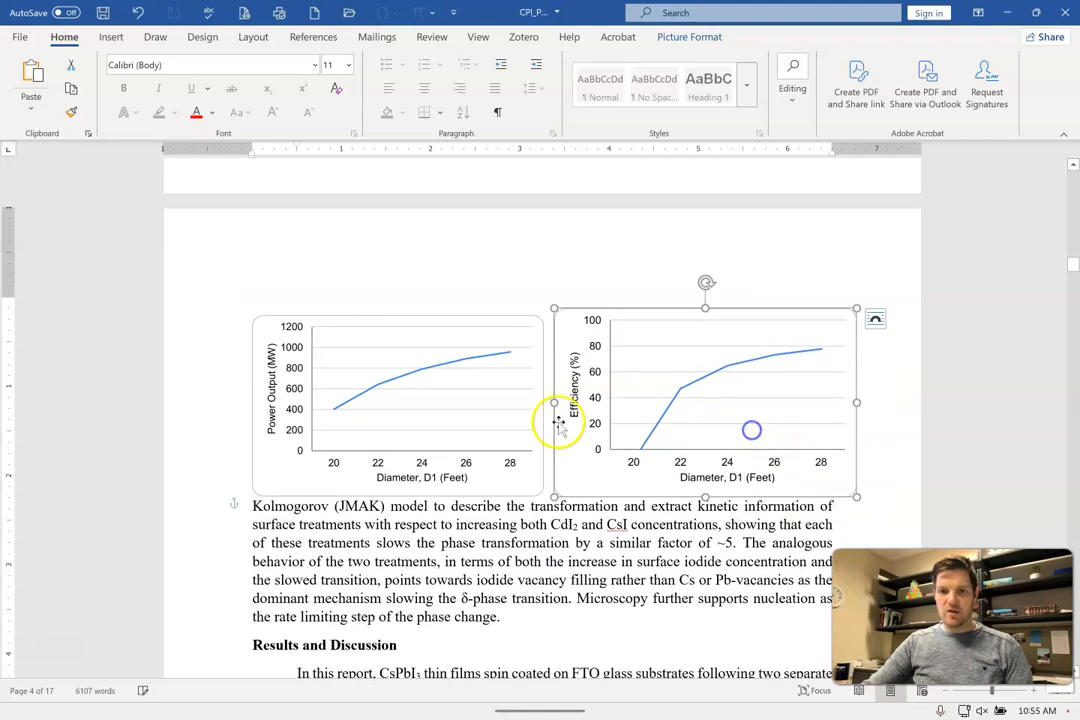
left_click(342, 429)
left_click_drag(548, 497, 528, 485)
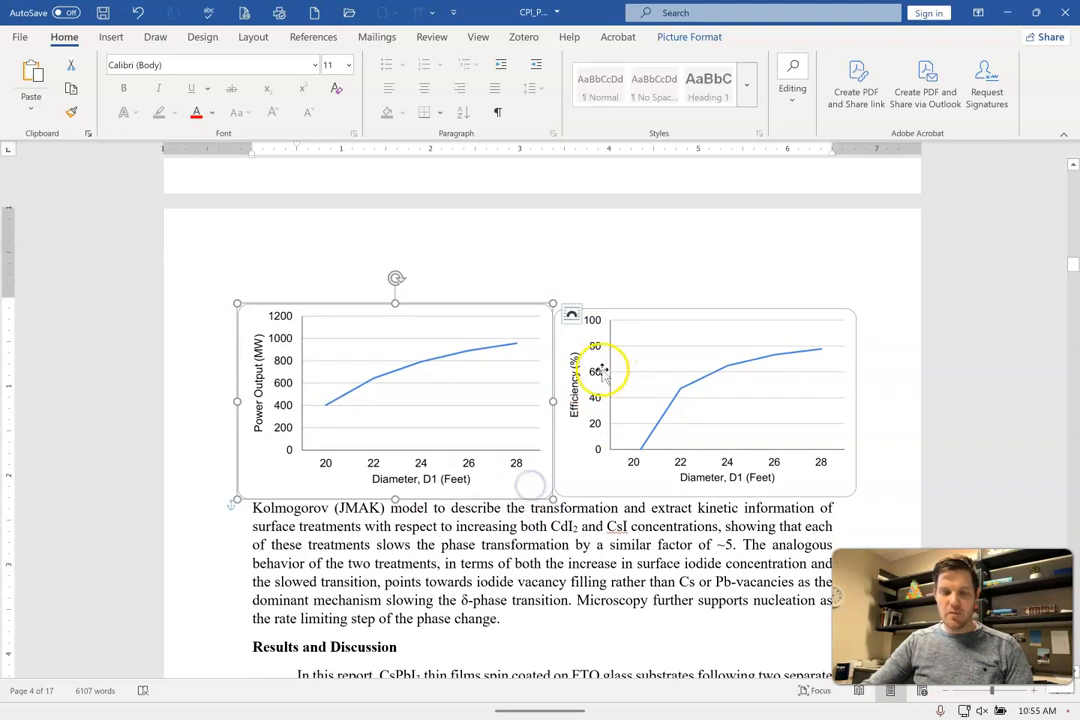
Step: Set the power output picture's width to 3.5"
left_click(712, 42)
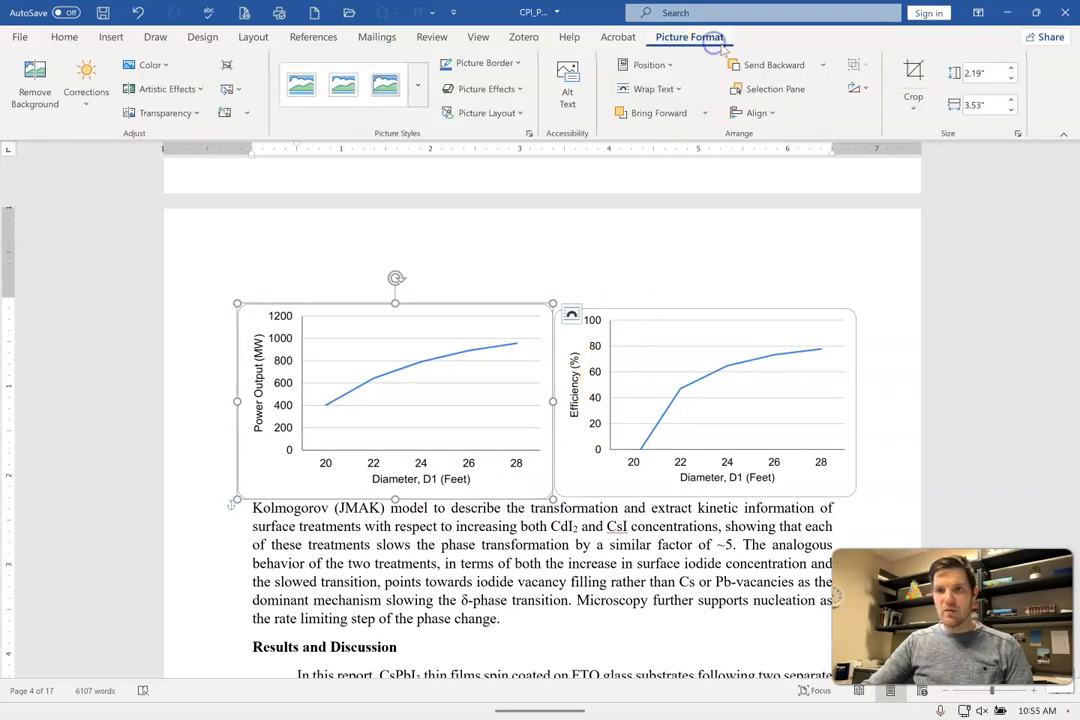
left_click(985, 103)
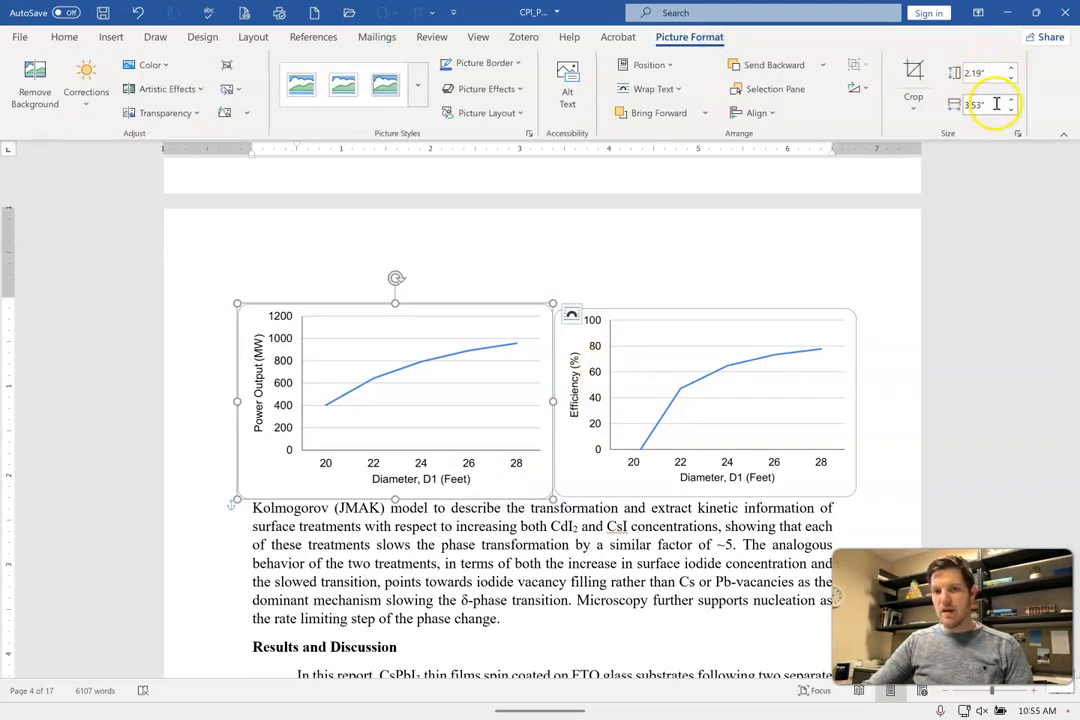
type("3.5")
key("Return")
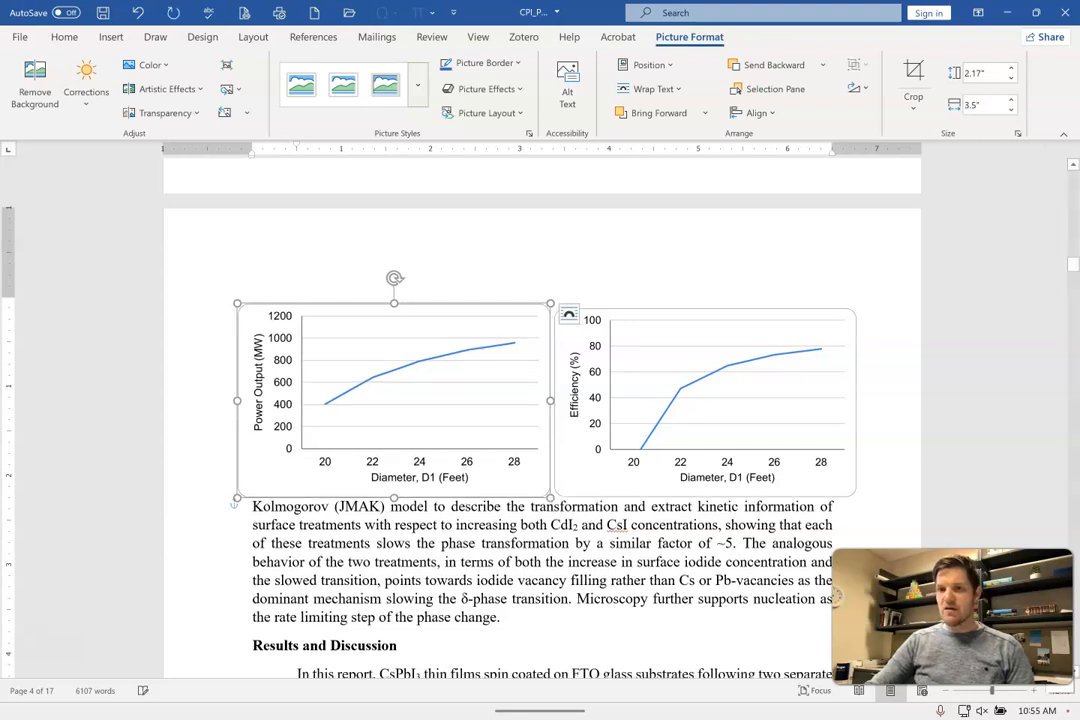
Step: Set the width of both chart pictures to 3.25" and move the efficiency picture flush against the power output picture, level with it
left_click(998, 106)
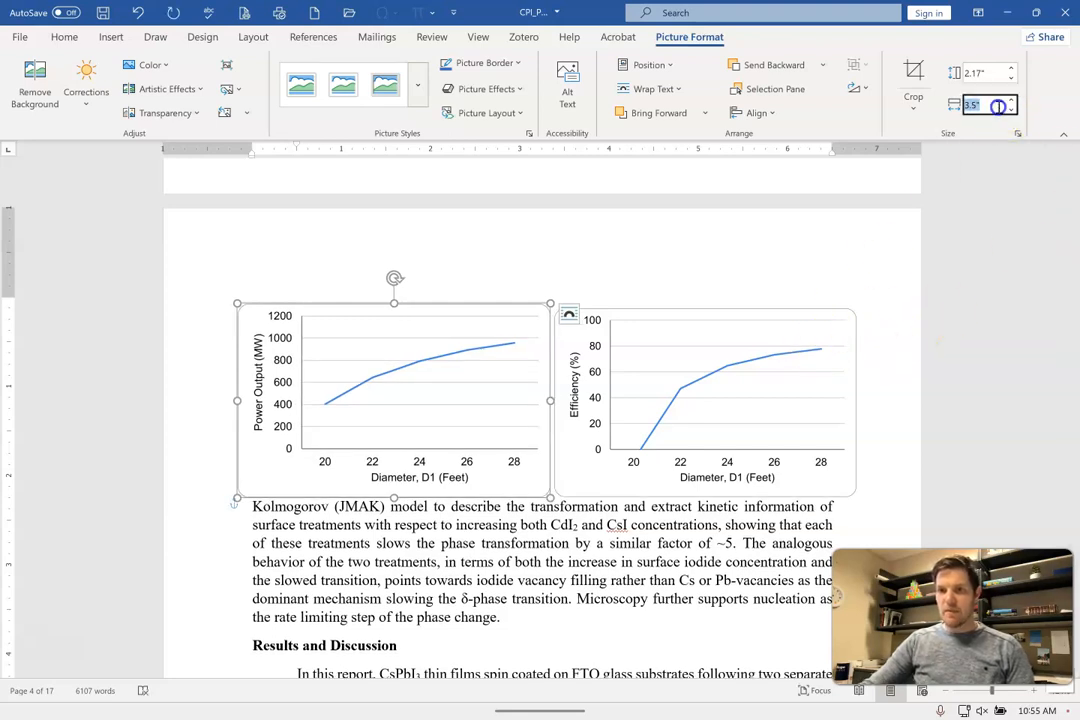
type("3.2")
key("Return")
left_click(740, 309)
left_click(994, 106)
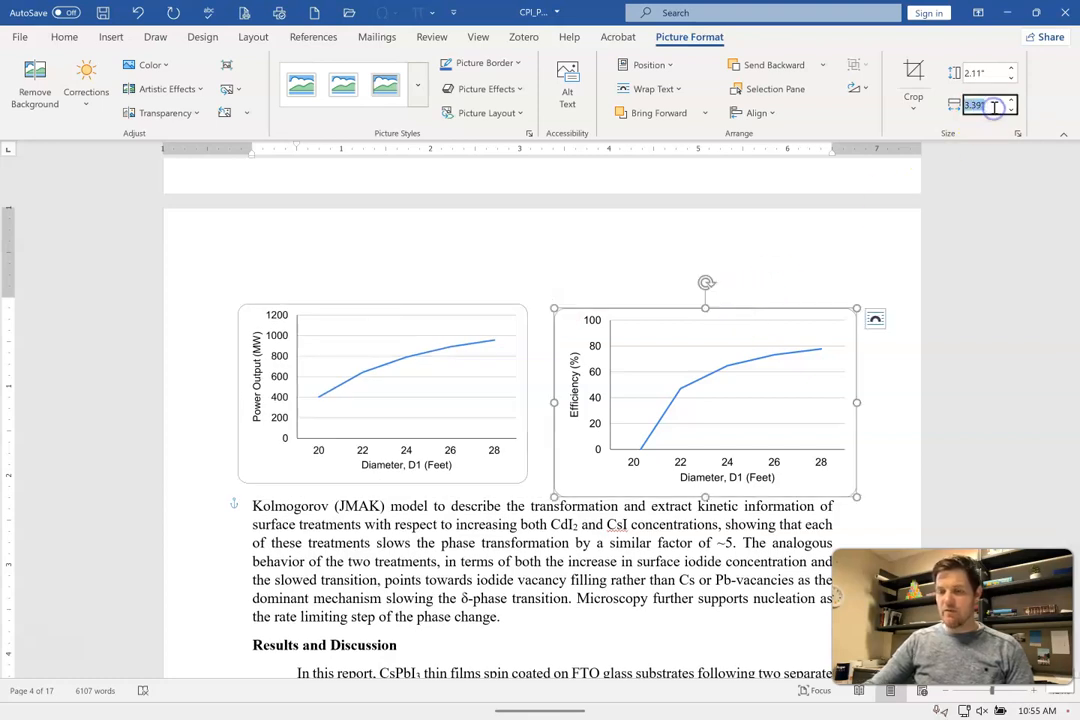
key("Return")
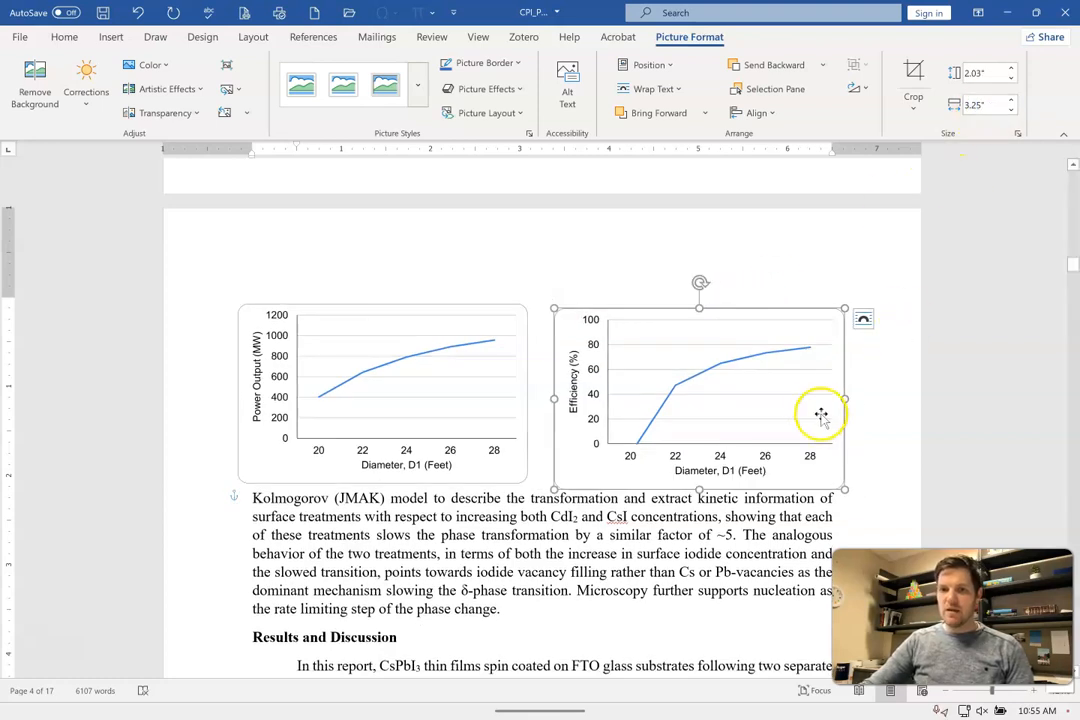
left_click_drag(801, 403, 784, 404)
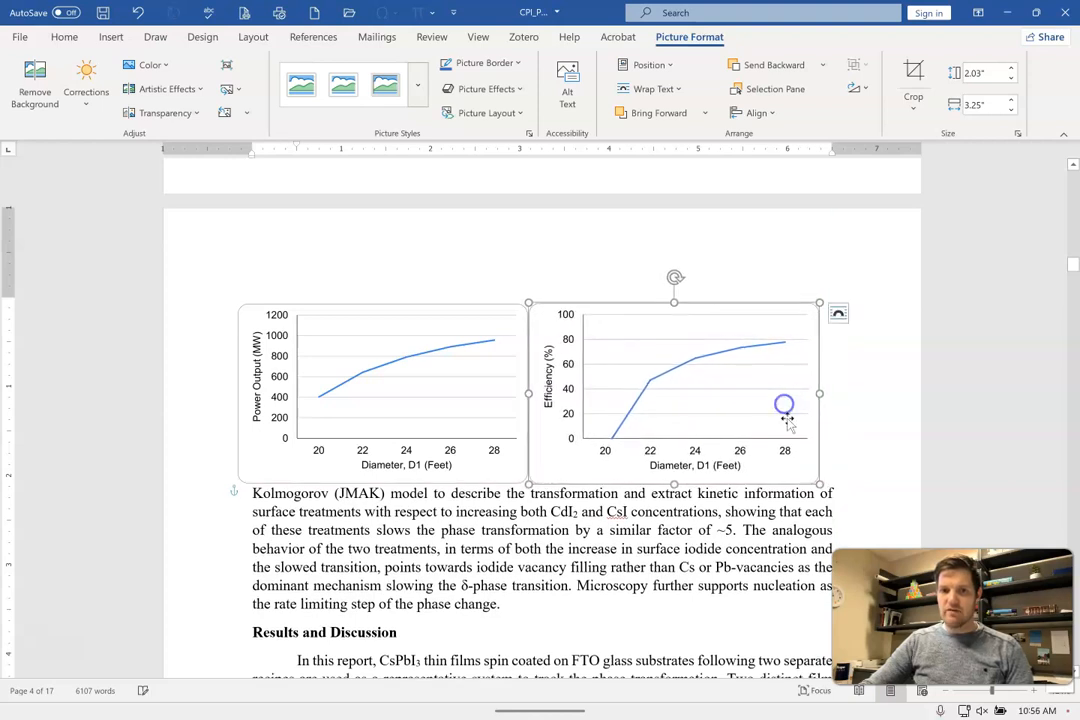
left_click(668, 552)
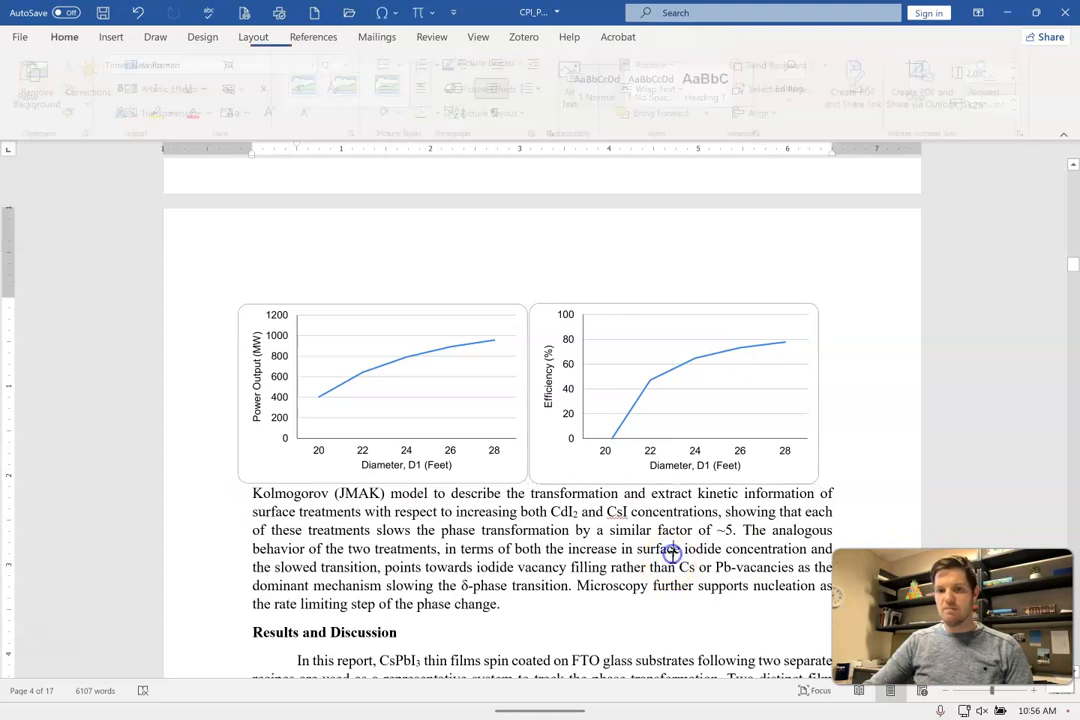
Step: Group the power output and efficiency pictures and shift the group to line up with the text margins
left_click(583, 415)
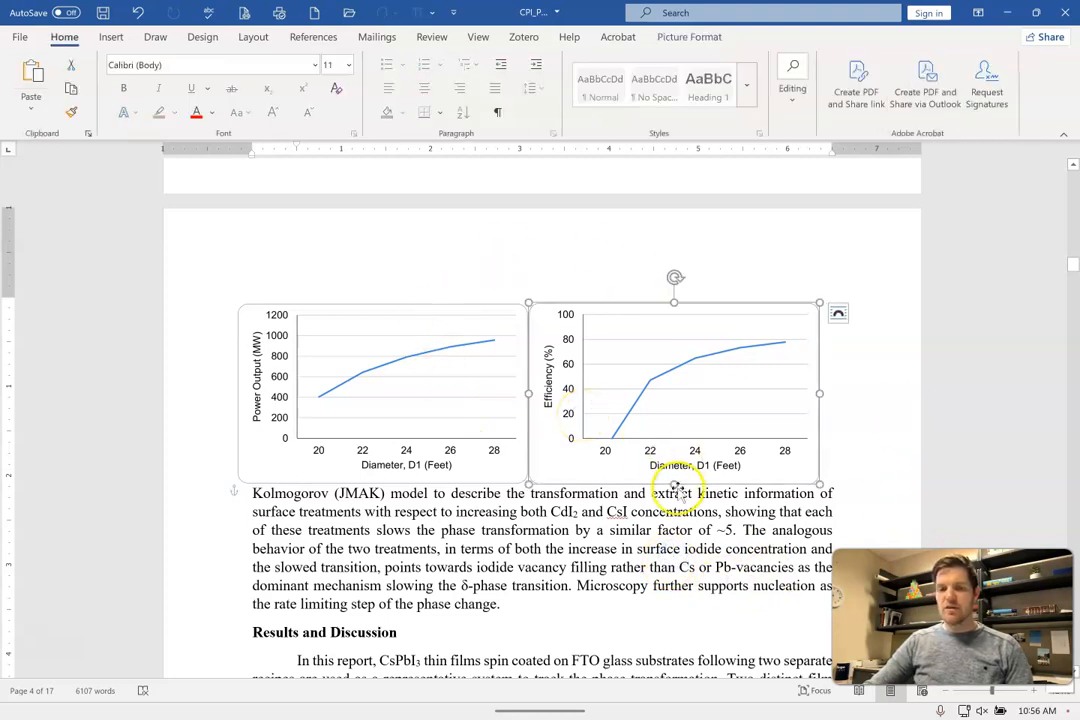
left_click(459, 428, "shift")
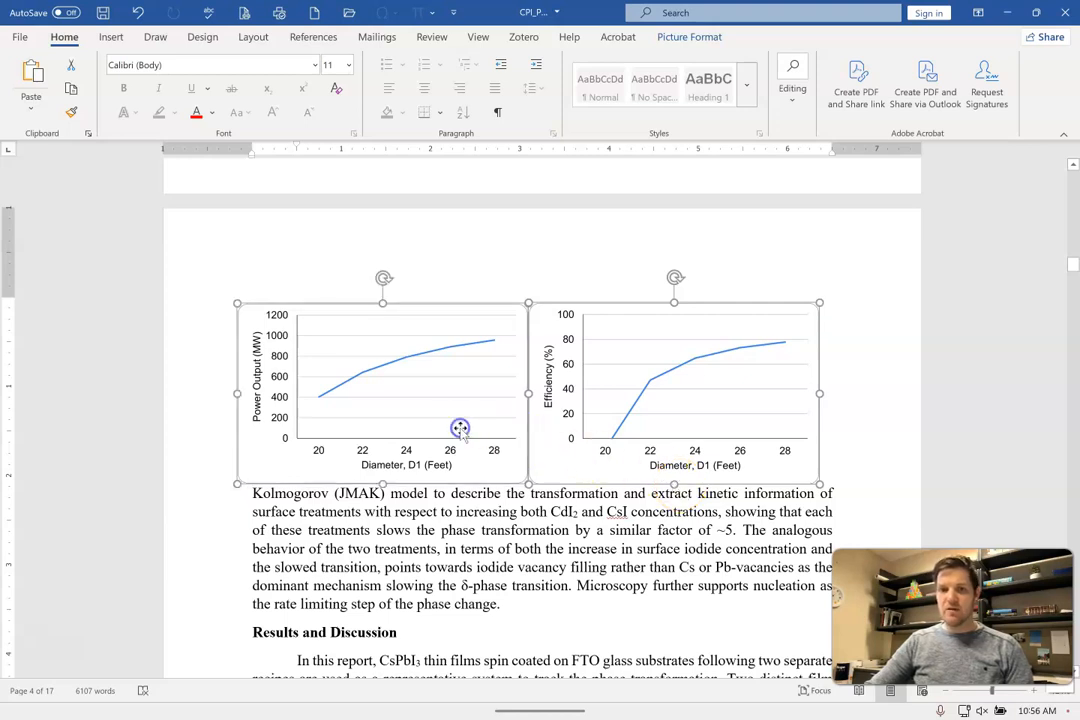
right_click(478, 369)
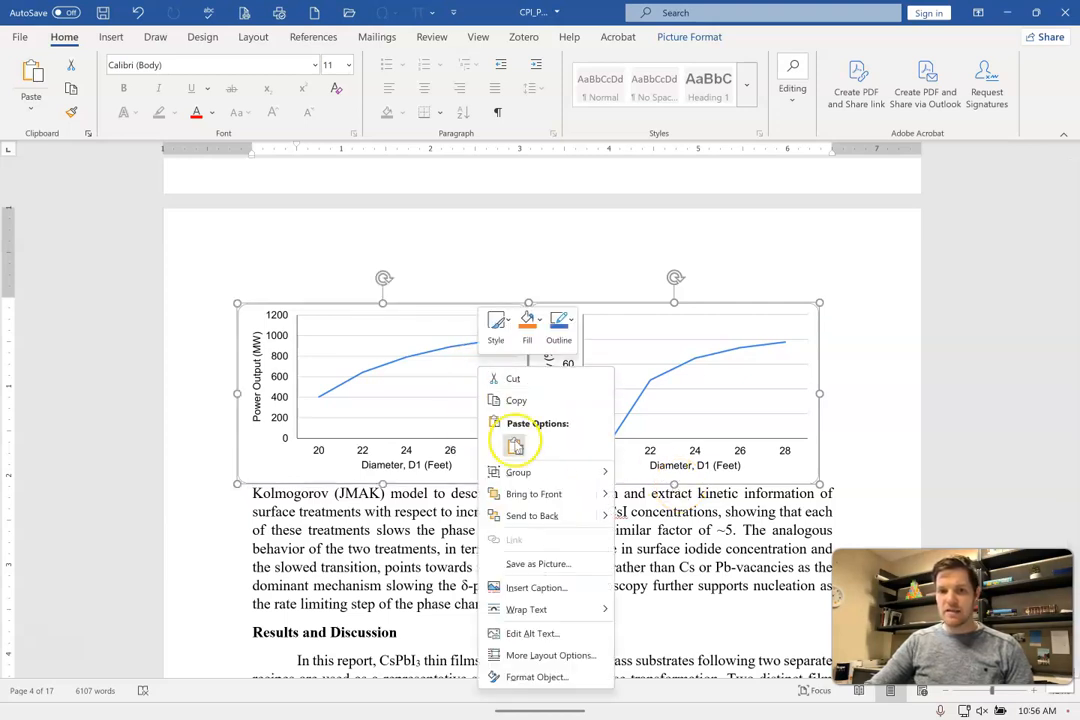
mouse_move(530, 472)
left_click(654, 480)
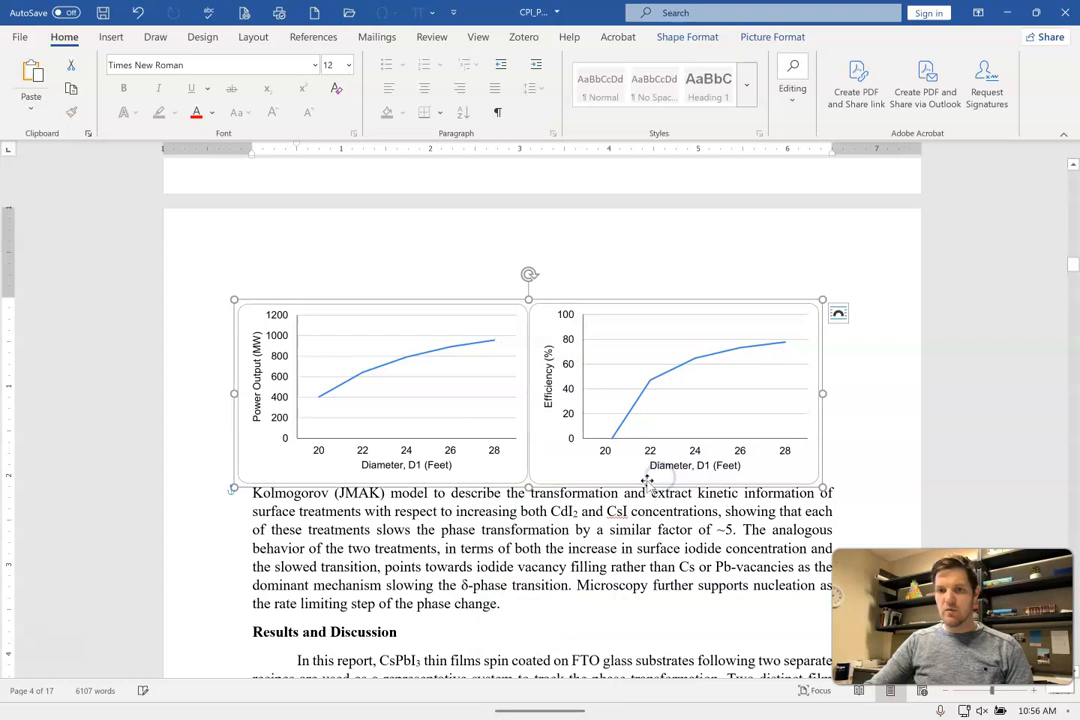
left_click_drag(662, 337, 673, 340)
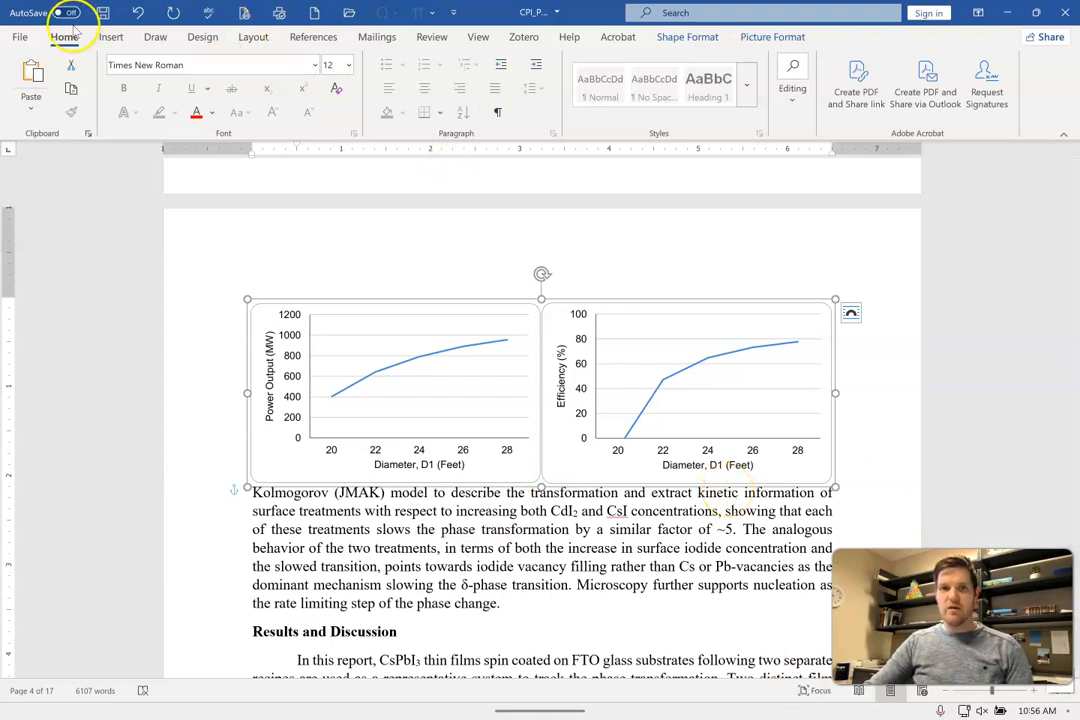
Step: Add a text box about 6.62" wide under the charts reading "Figure 1. (A) Figure showing how turbine power output will vary with penstock diameter"
left_click(110, 37)
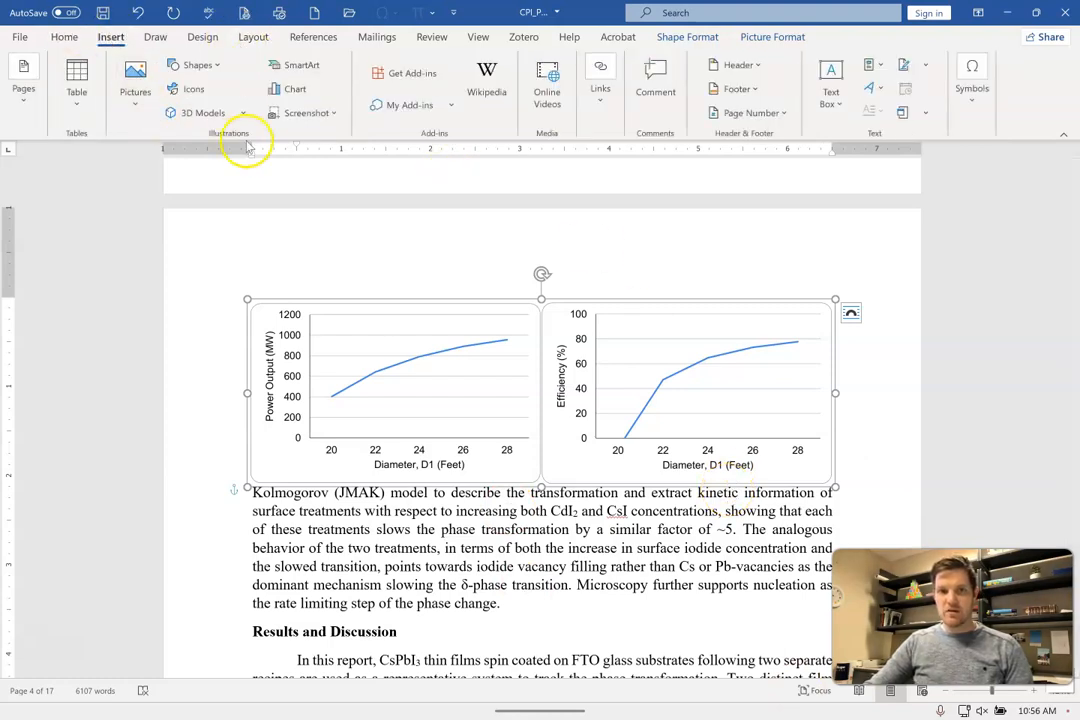
left_click(188, 65)
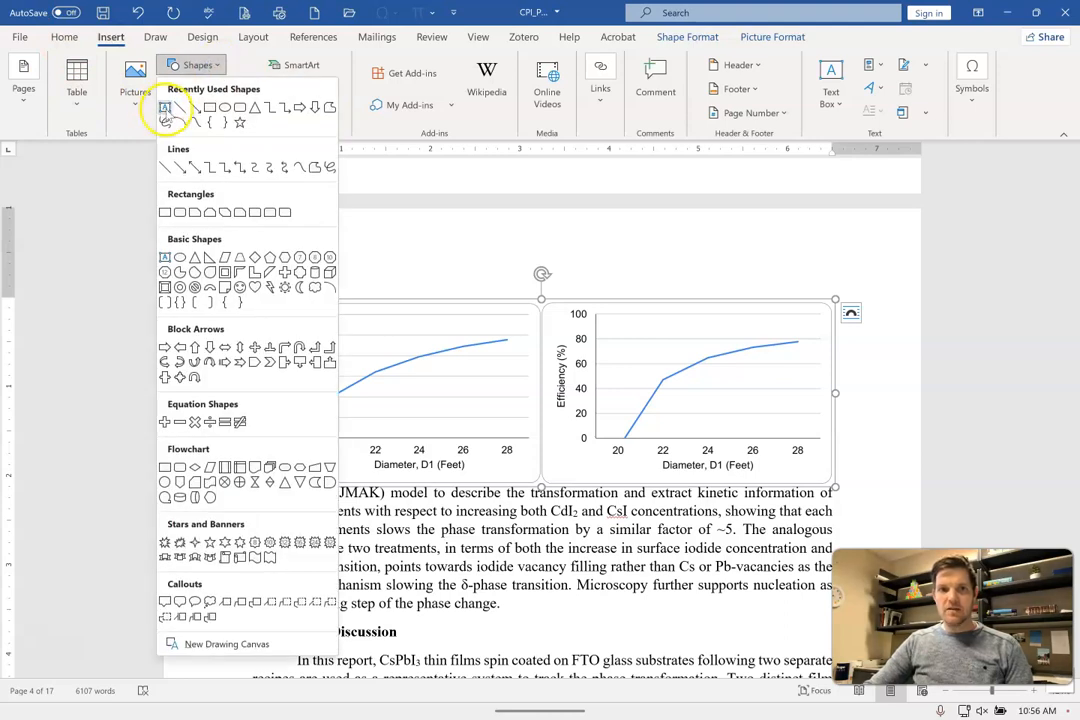
left_click(165, 108)
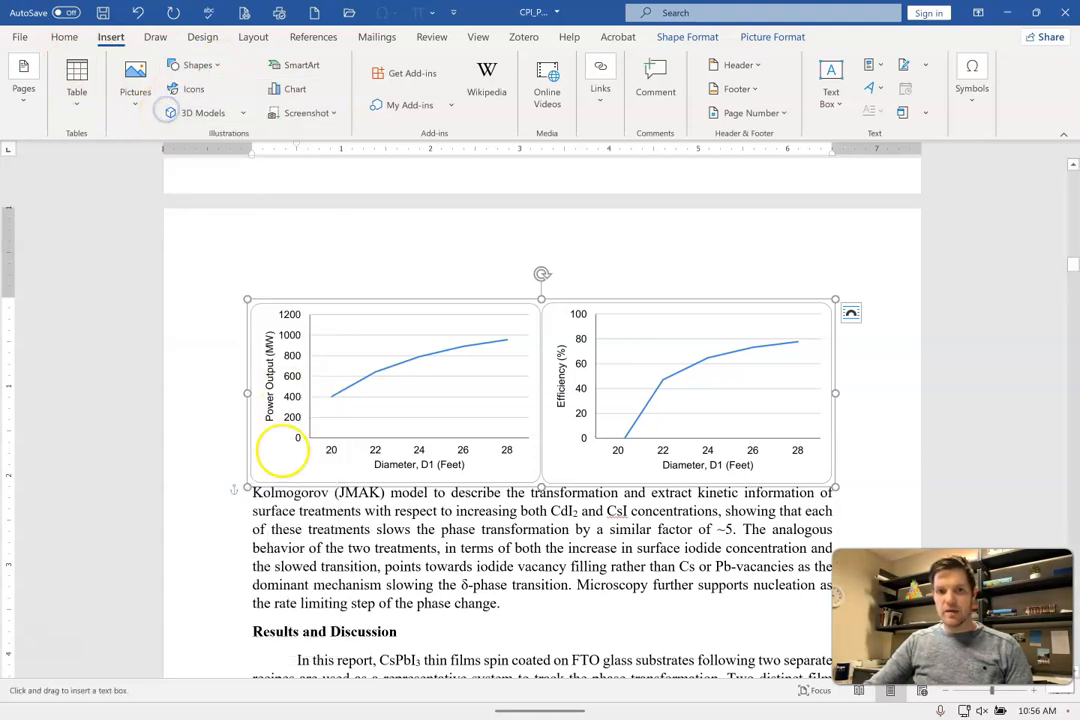
left_click_drag(247, 489, 833, 556)
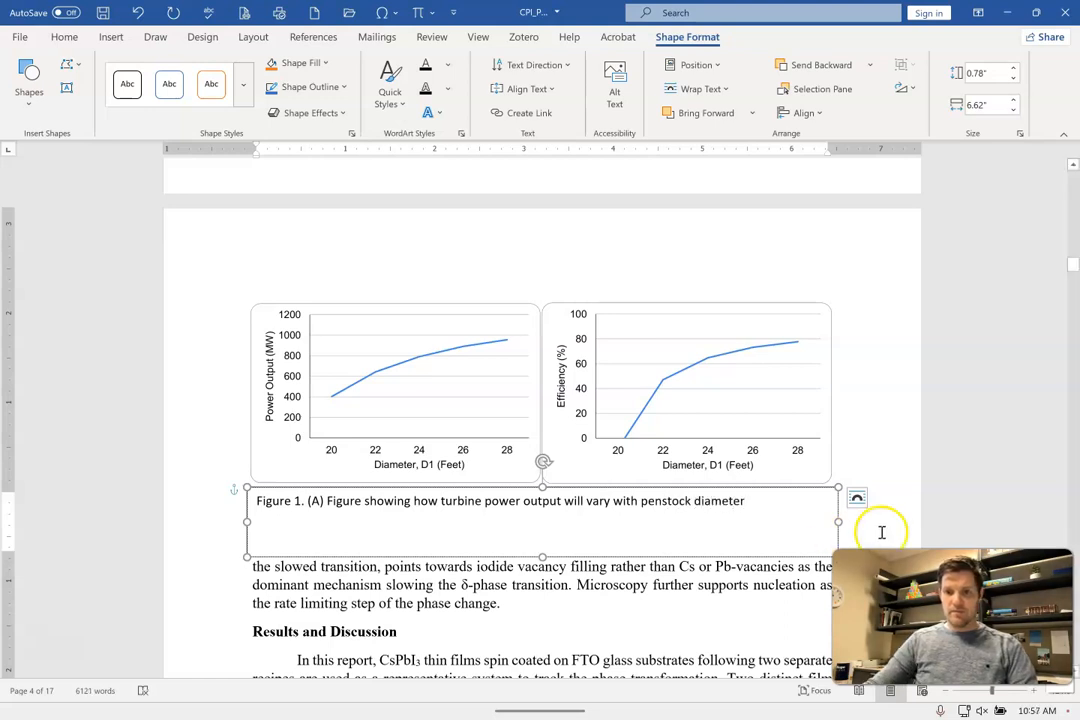
Step: Reword the caption to "Figure 1. Figure showing how turbine power output (A) and system efficiency (B) will vary with penstock diameter."
left_click(328, 501)
key("BackSpace")
key("BackSpace")
key("BackSpace")
key("BackSpace")
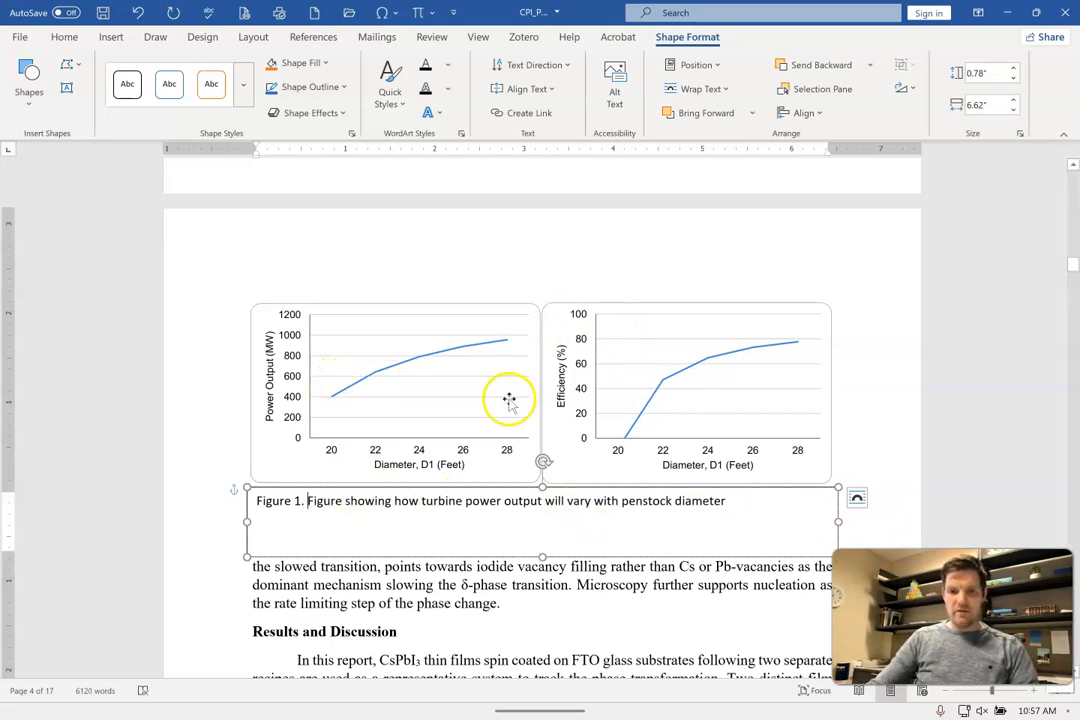
left_click(502, 501)
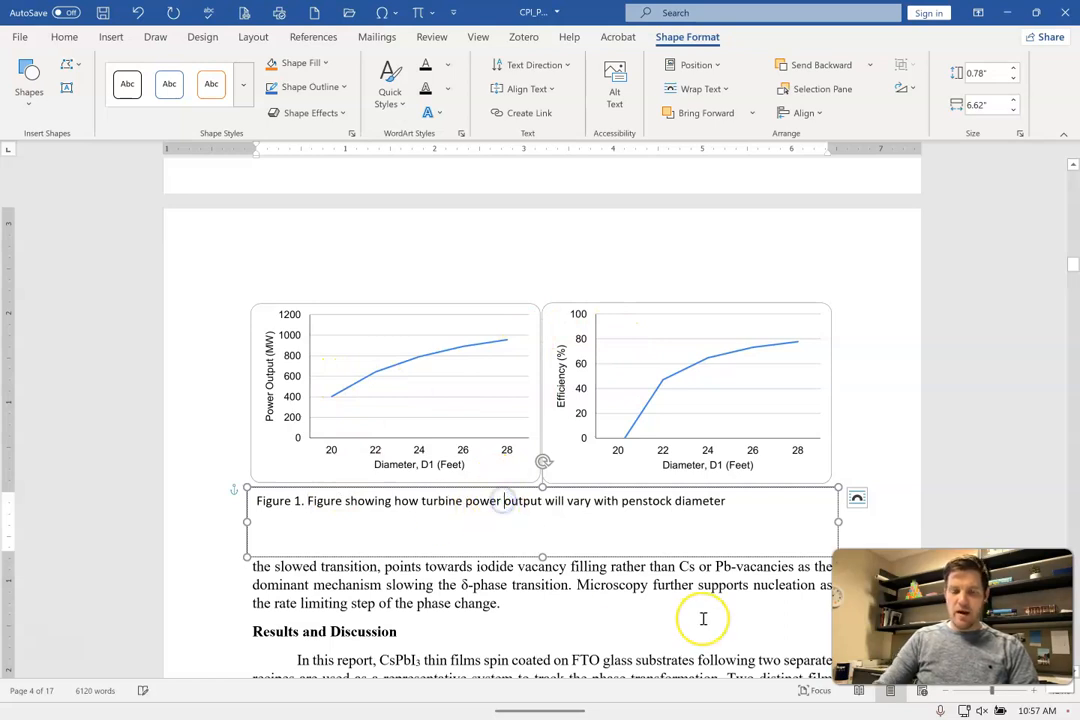
type("(A) amd")
key("BackSpace")
key("BackSpace")
type("nd system efficiency (B ")
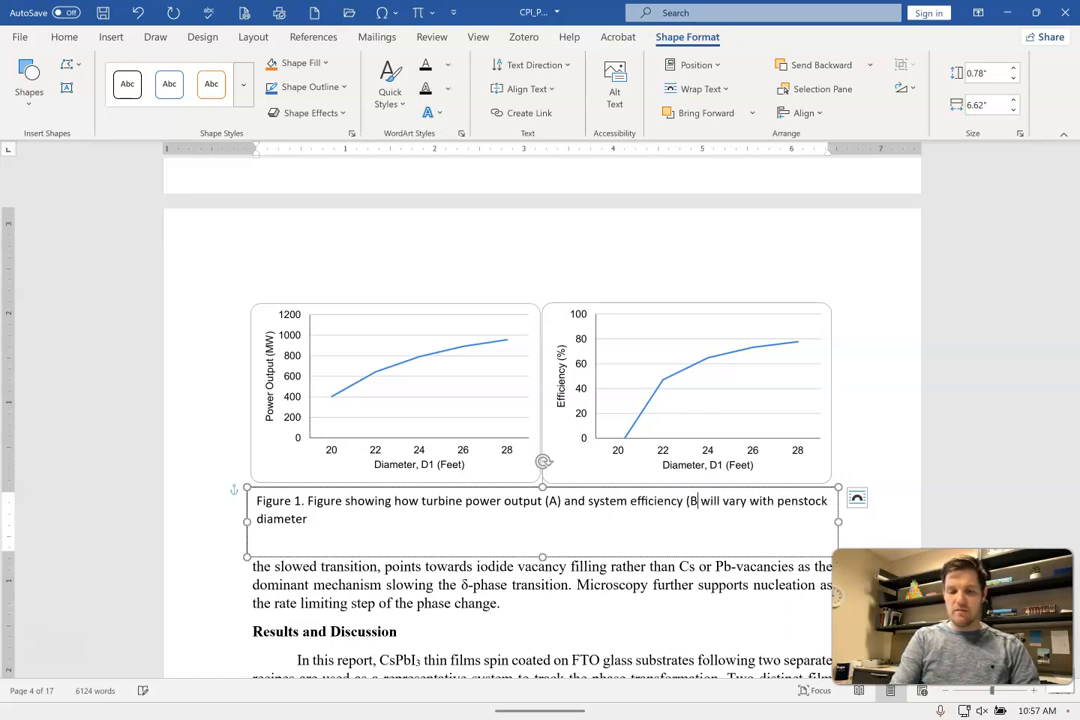
type(")")
left_click(428, 522)
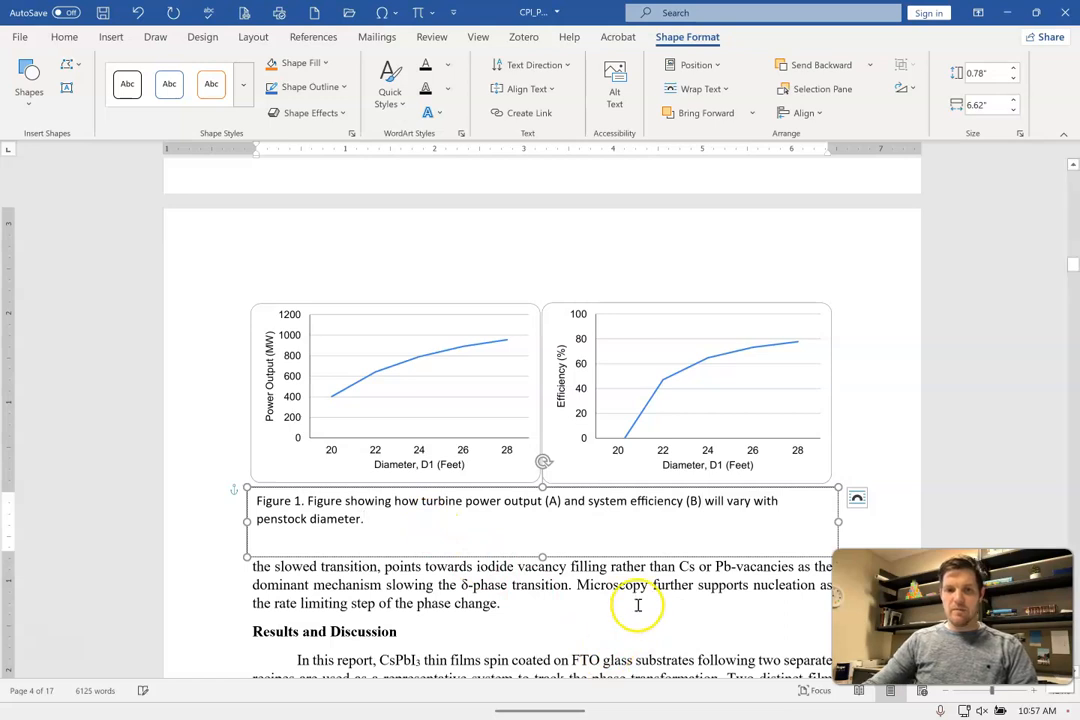
Step: Make "Figure 1." bold in the caption and shorten the caption text box to about 0.67" high
left_click_drag(308, 503, 255, 498)
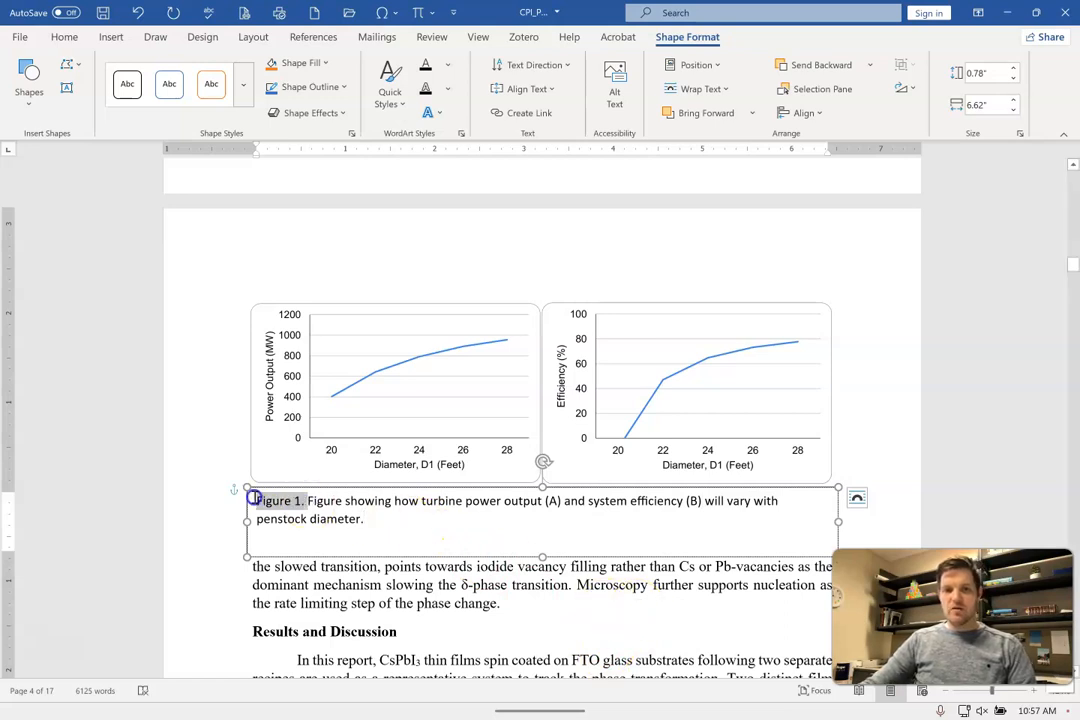
key("ctrl+b")
left_click(401, 531)
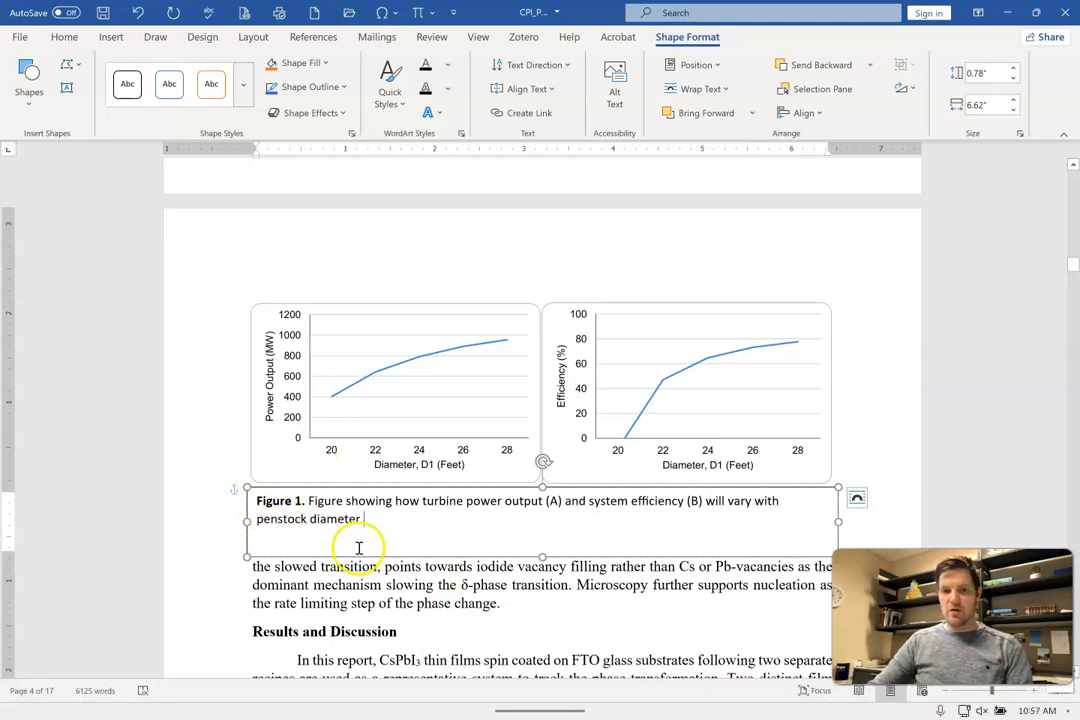
left_click_drag(543, 556, 545, 548)
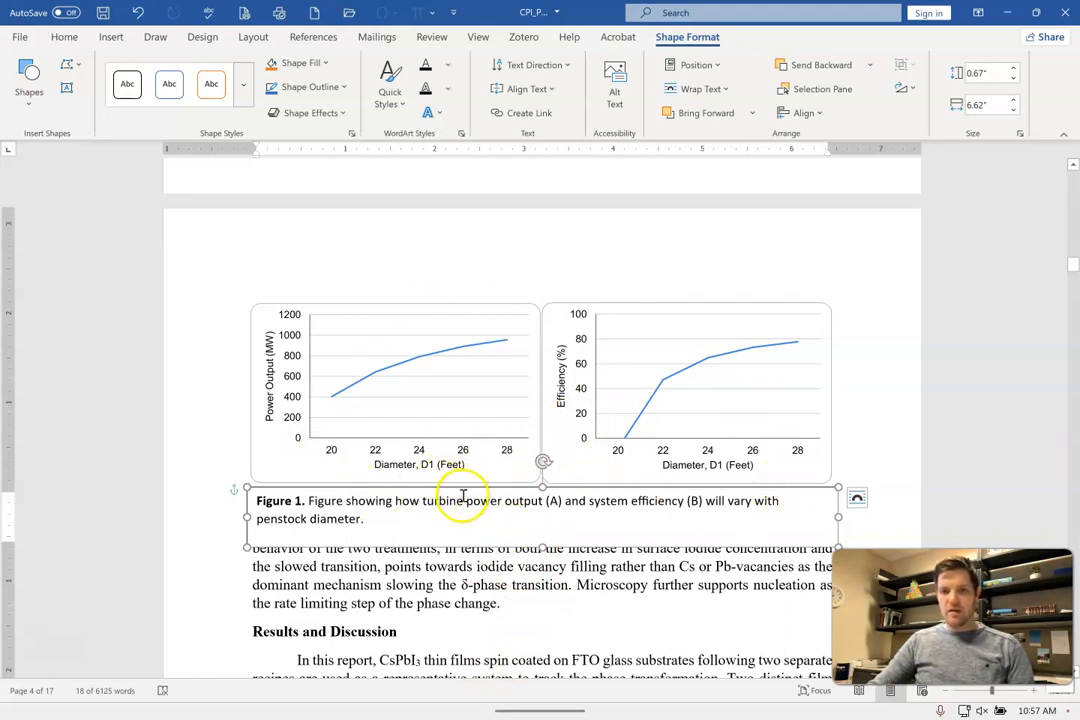
Step: Group the chart pair with the caption text box and move the combined figure to the start of the text column
left_click(681, 422)
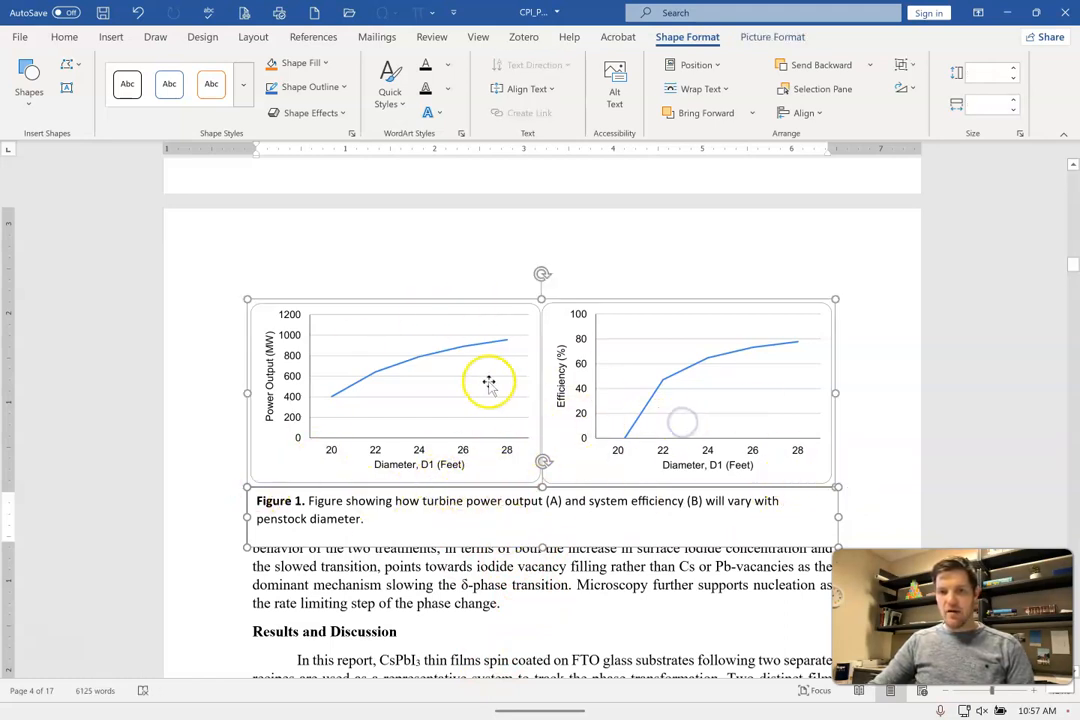
right_click(590, 437)
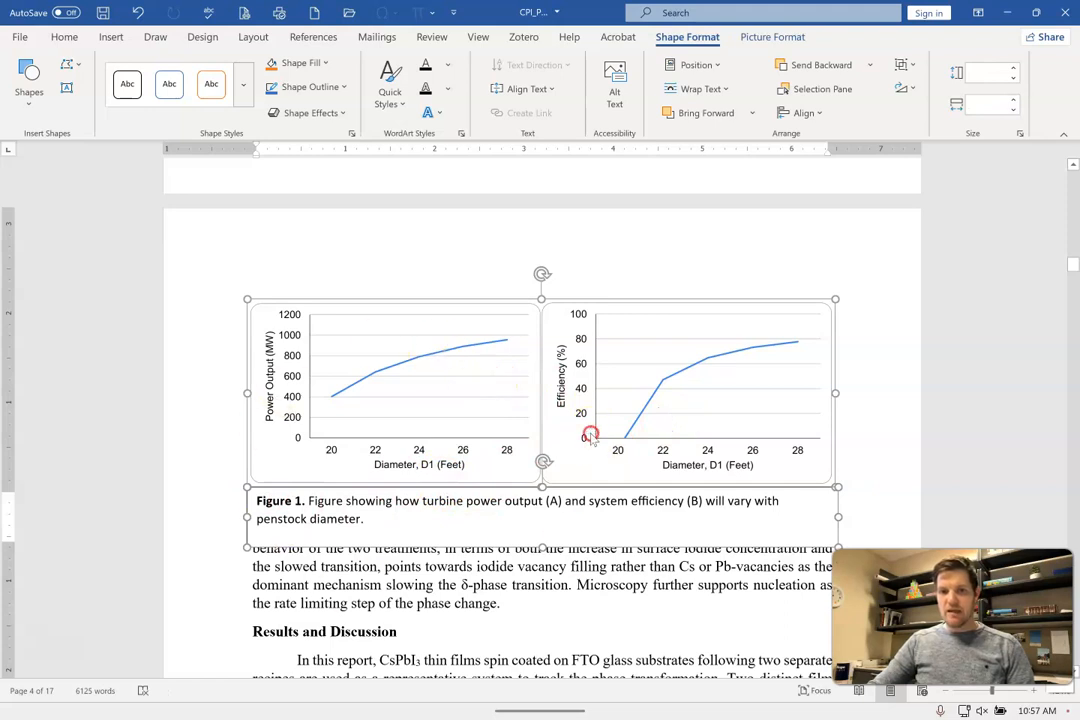
mouse_move(721, 217)
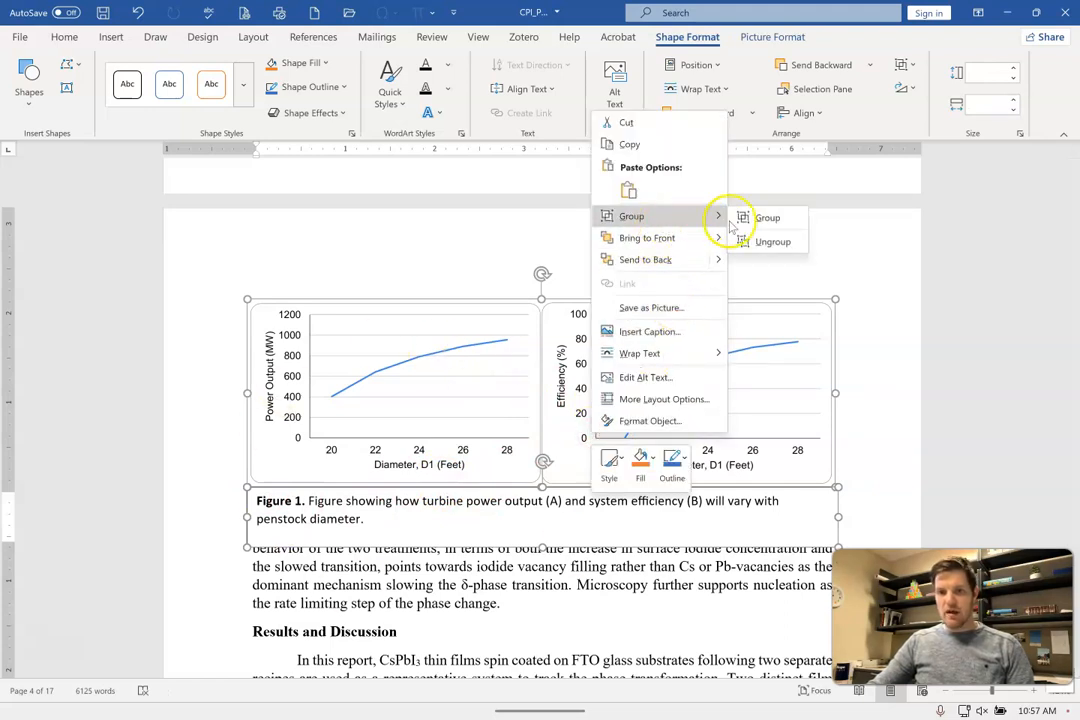
left_click(755, 216)
mouse_move(487, 397)
left_mouse_down()
mouse_move(494, 441)
mouse_move(574, 395)
mouse_move(480, 499)
mouse_move(458, 378)
mouse_move(559, 410)
mouse_move(500, 389)
left_mouse_up()
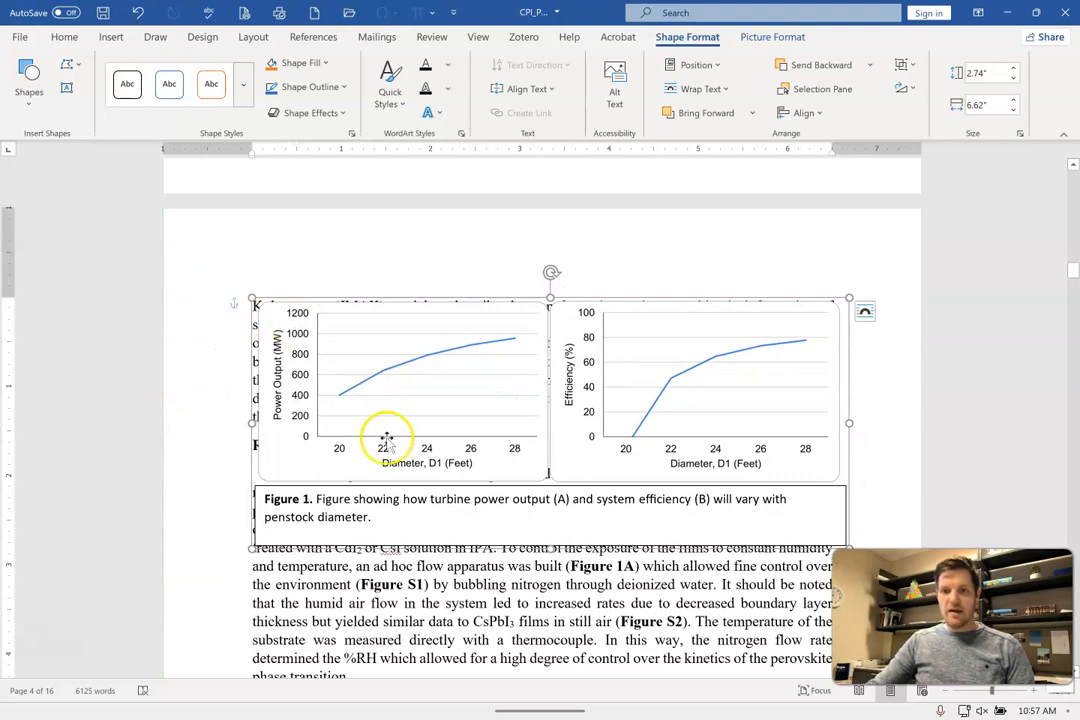
left_click_drag(381, 445, 390, 418)
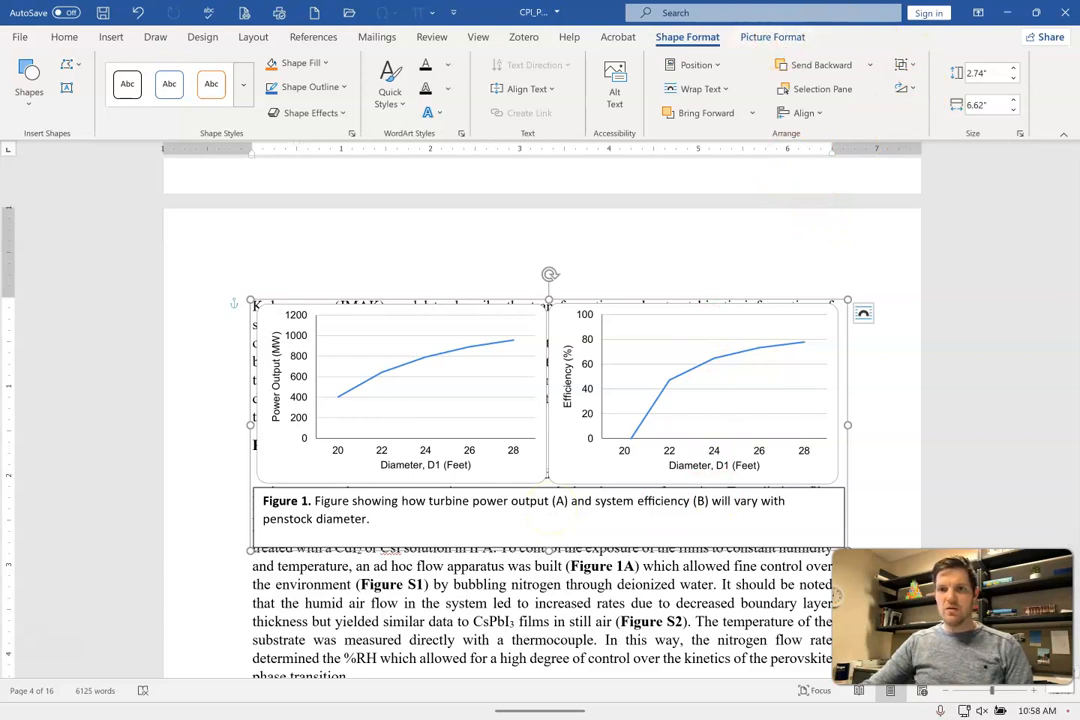
Step: Set the grouped figure's text wrapping to Square
left_click(789, 40)
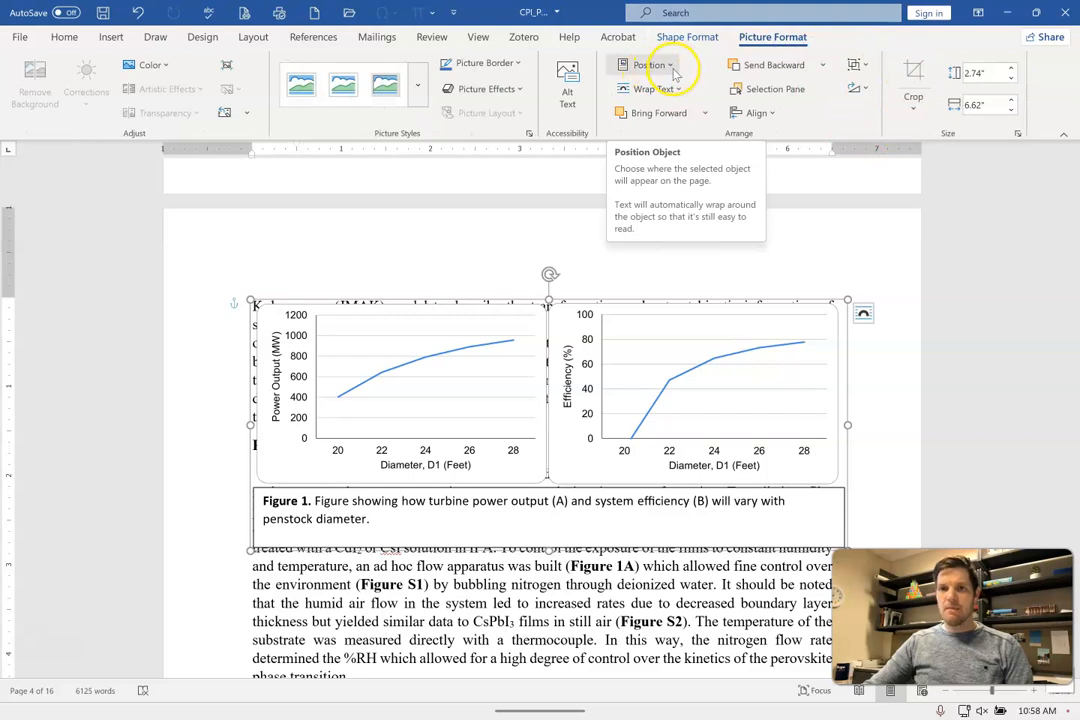
left_click(680, 92)
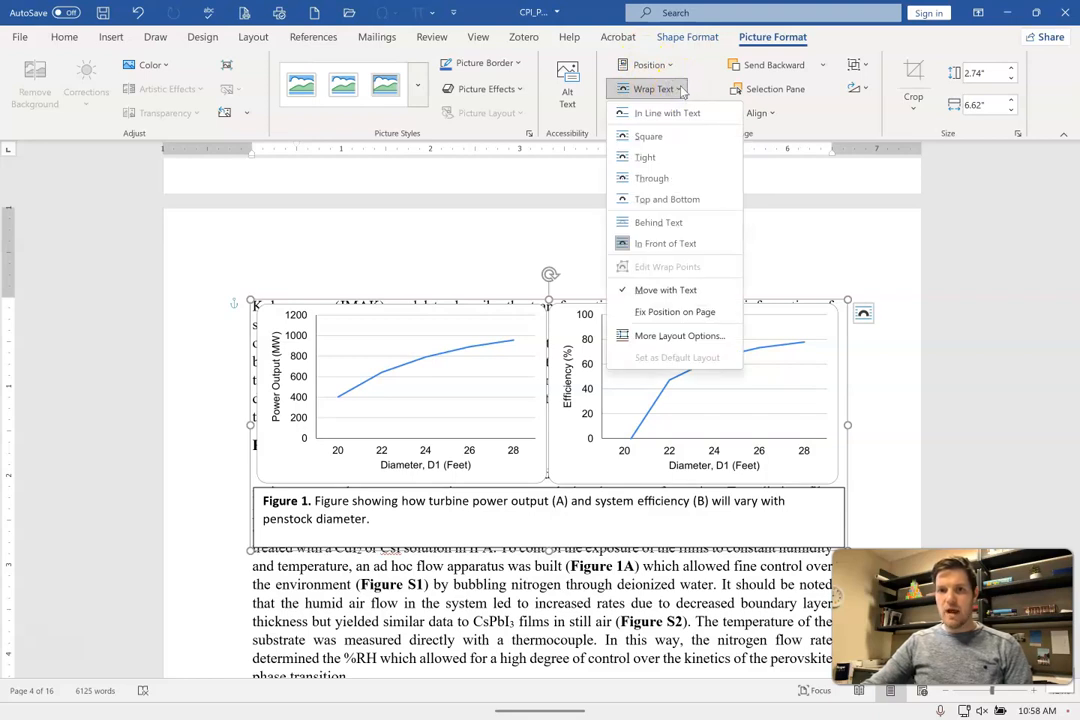
left_click(660, 114)
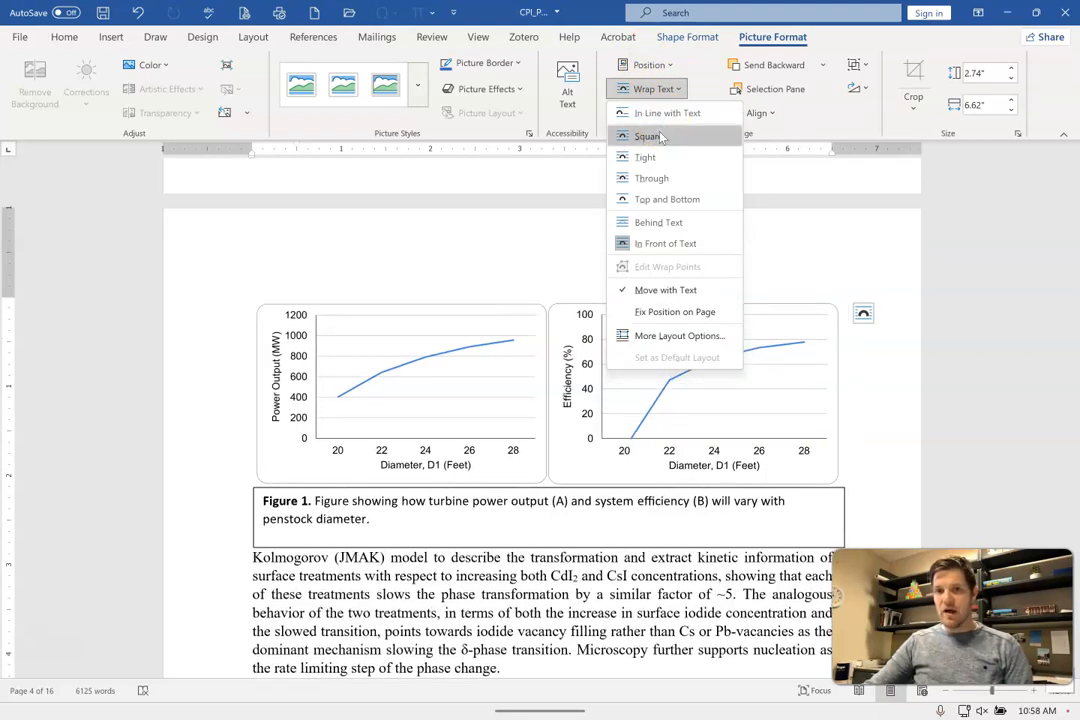
left_click(664, 140)
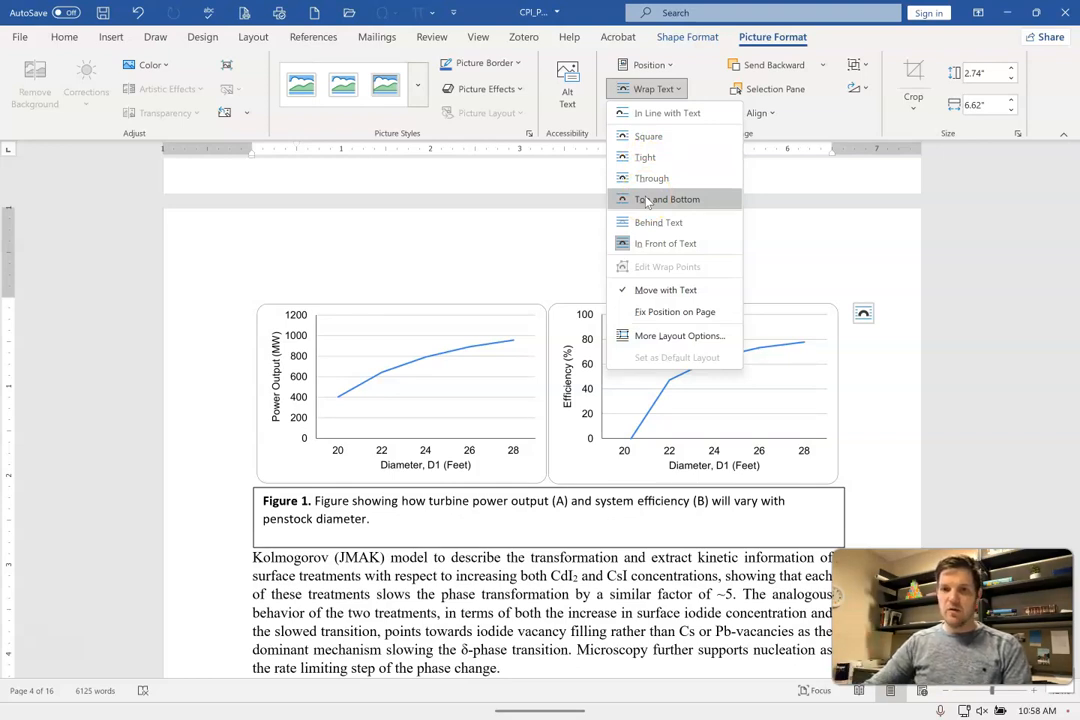
left_click(652, 137)
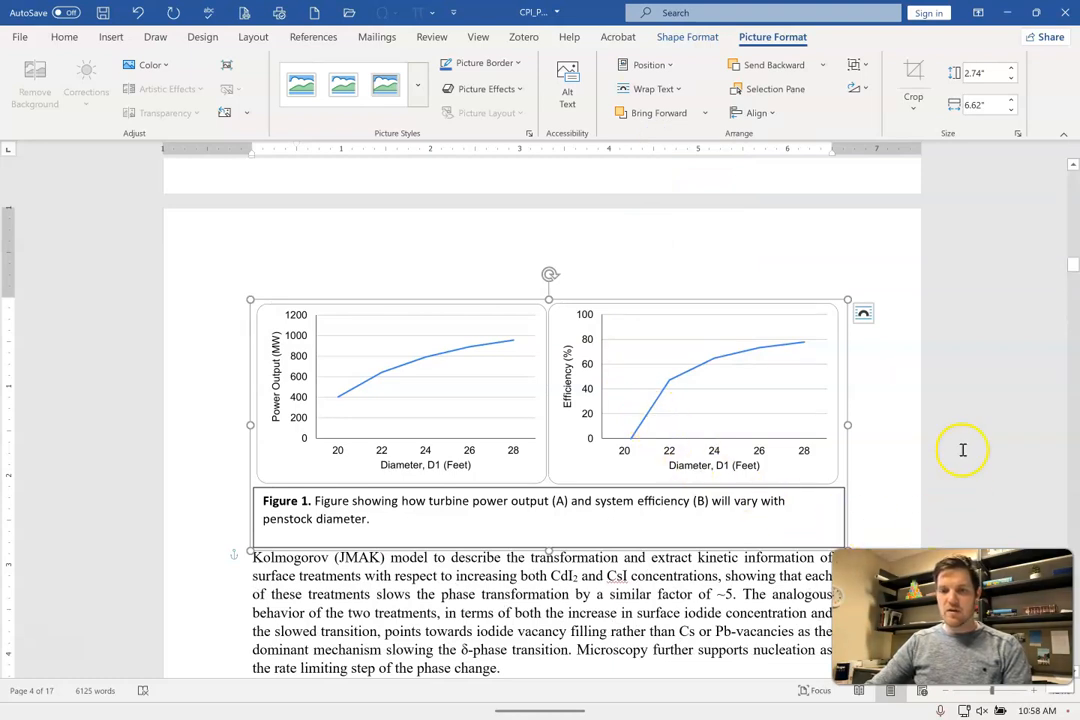
Step: Remove the outline from the caption text box
left_click(822, 490)
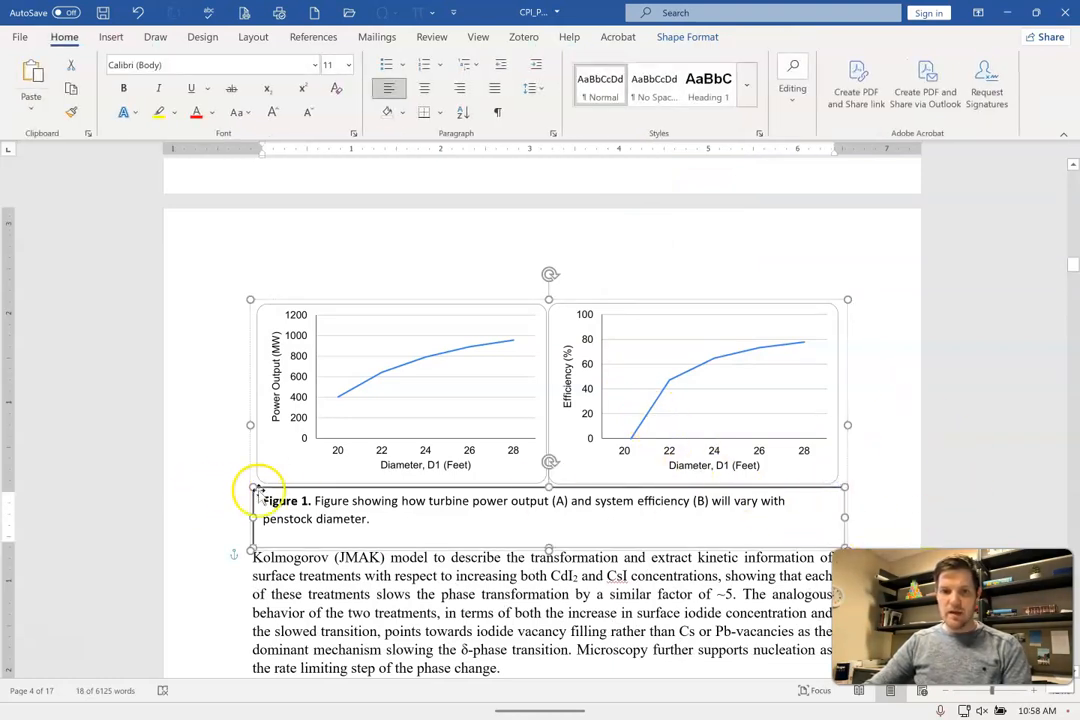
left_click(686, 37)
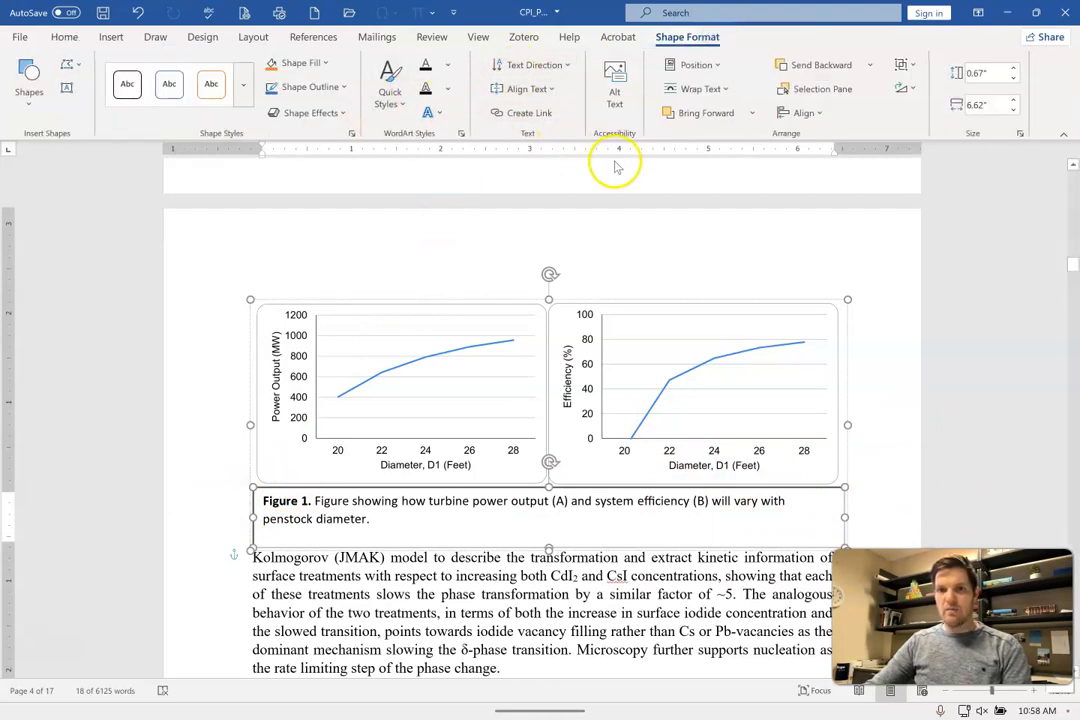
left_click(343, 87)
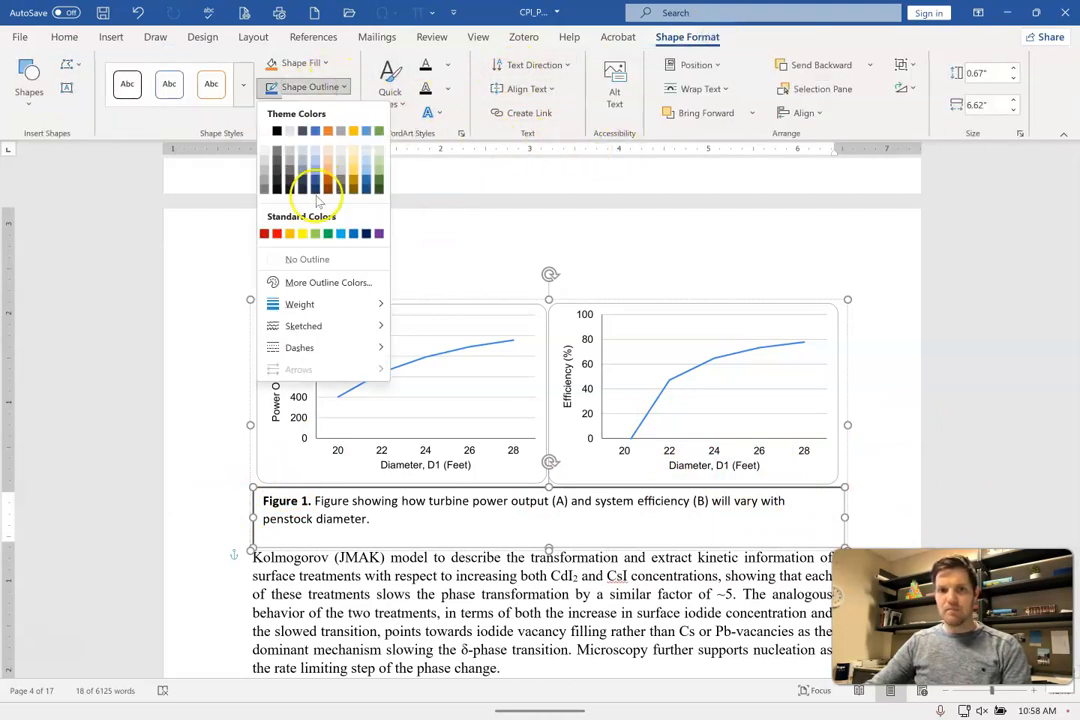
left_click(345, 259)
left_click(487, 614)
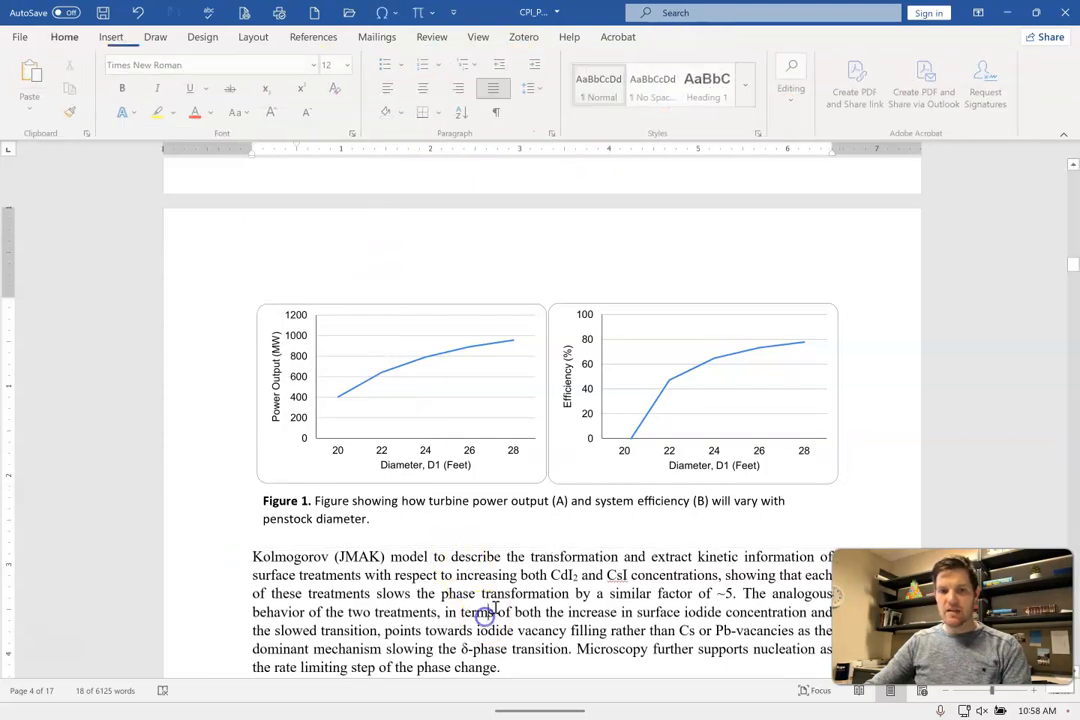
Step: Extend the lower edge of the caption text box slightly to leave more space before the following paragraph
left_click(395, 521)
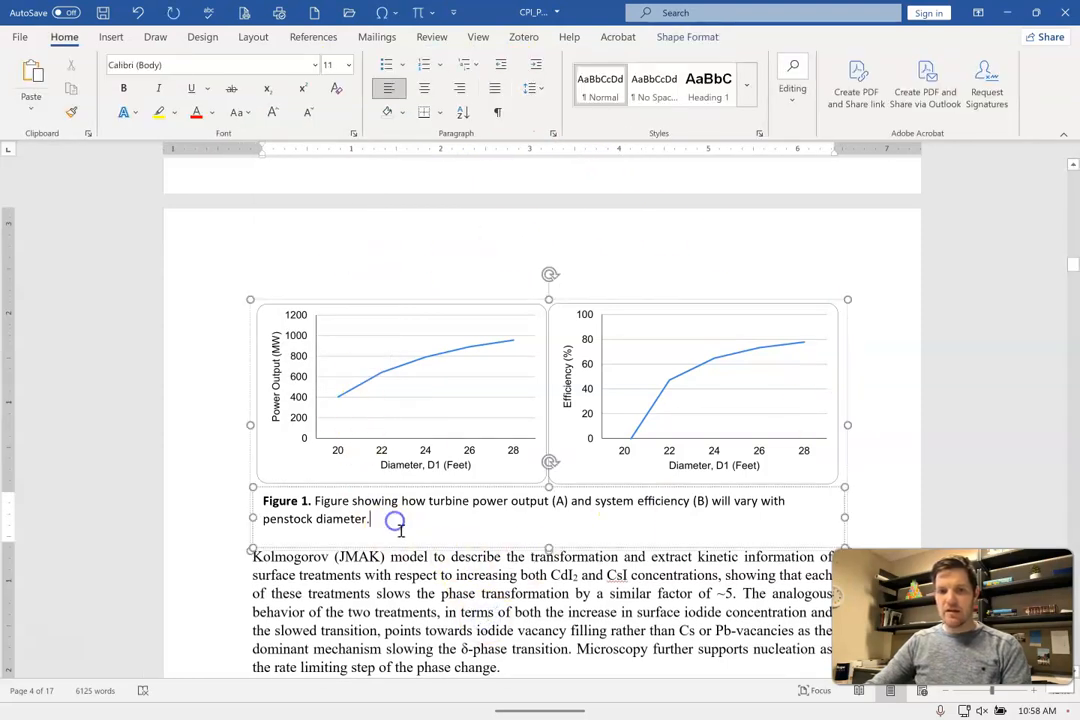
left_click(442, 584)
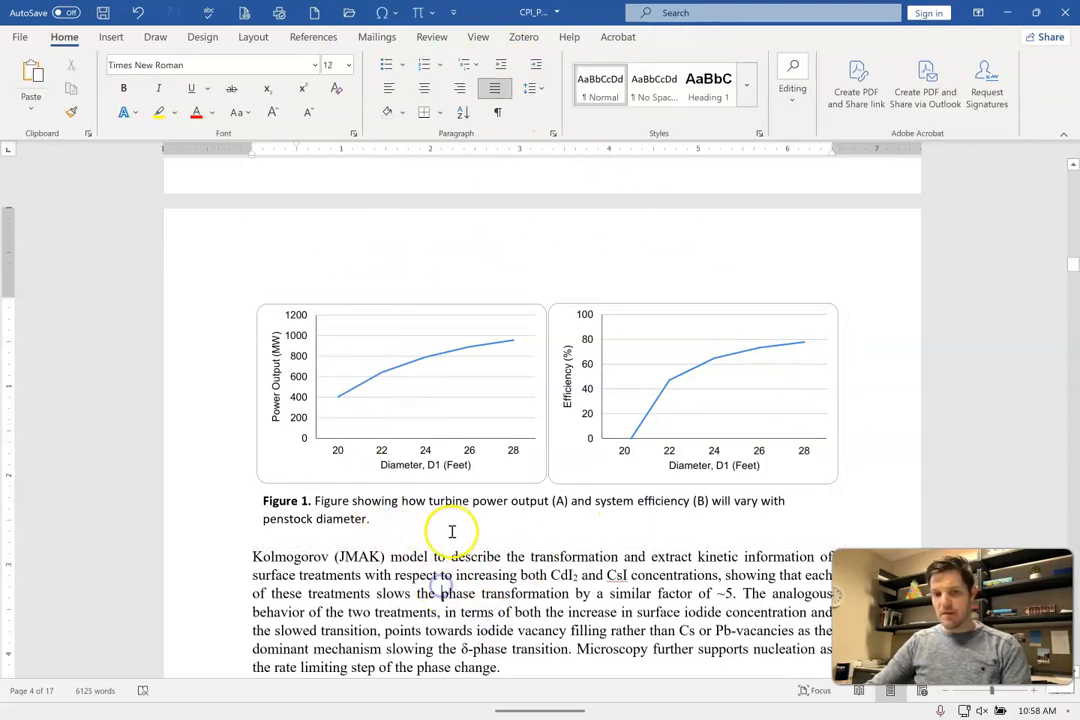
left_click(398, 513)
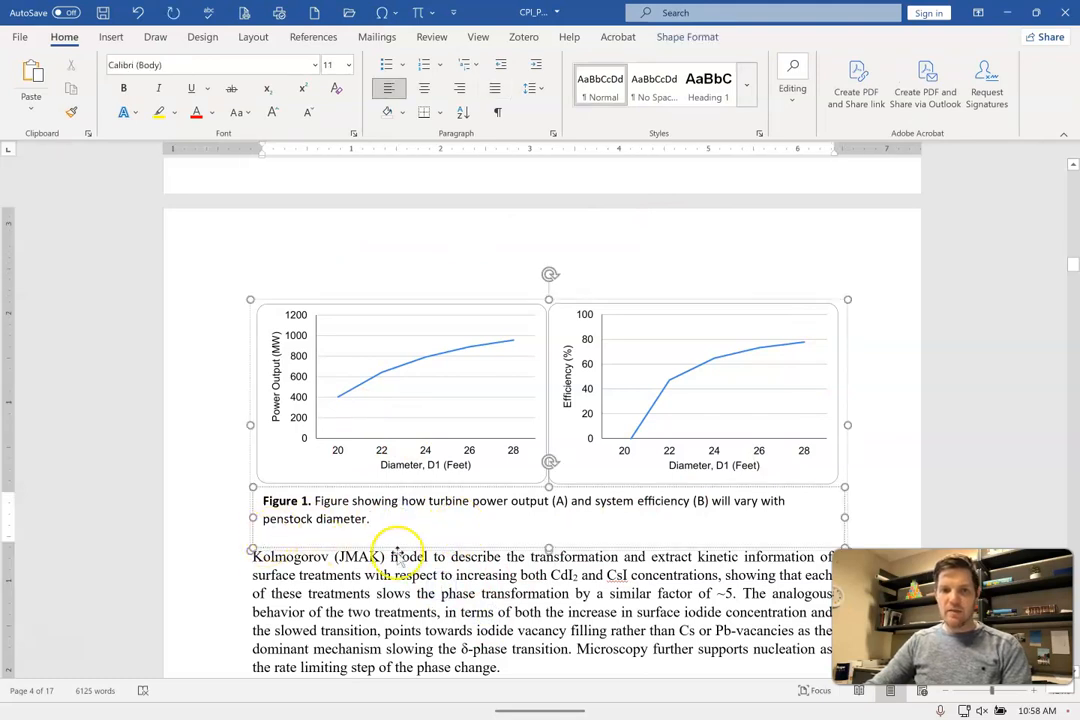
left_click_drag(549, 548, 550, 560)
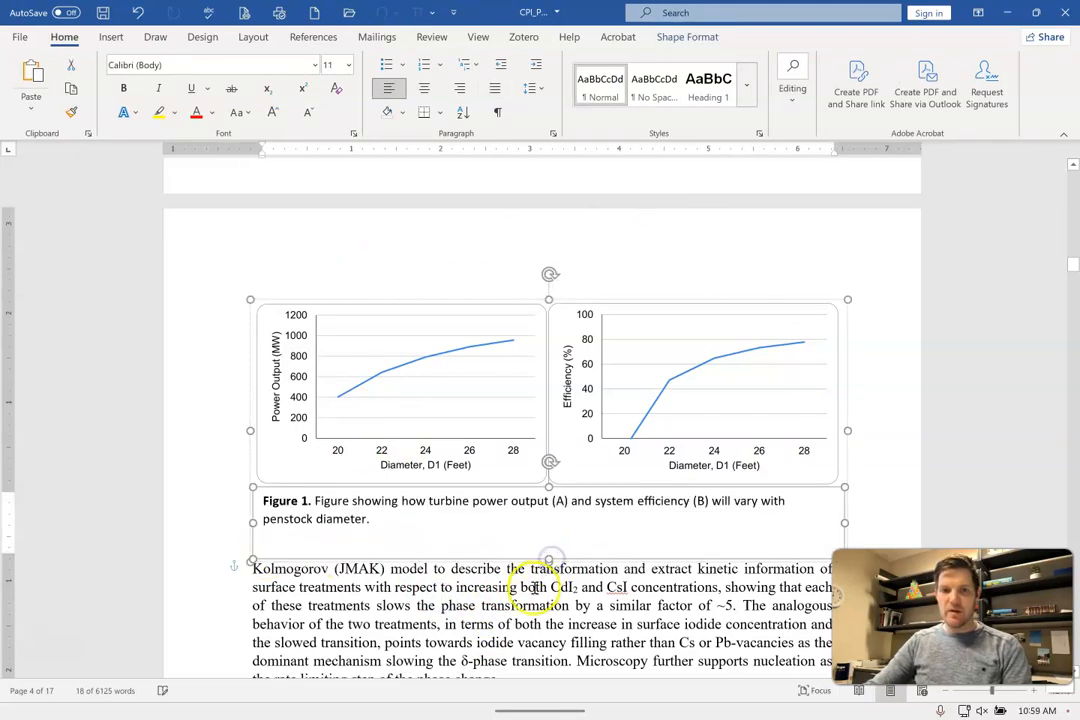
left_click(415, 562)
left_click(403, 534)
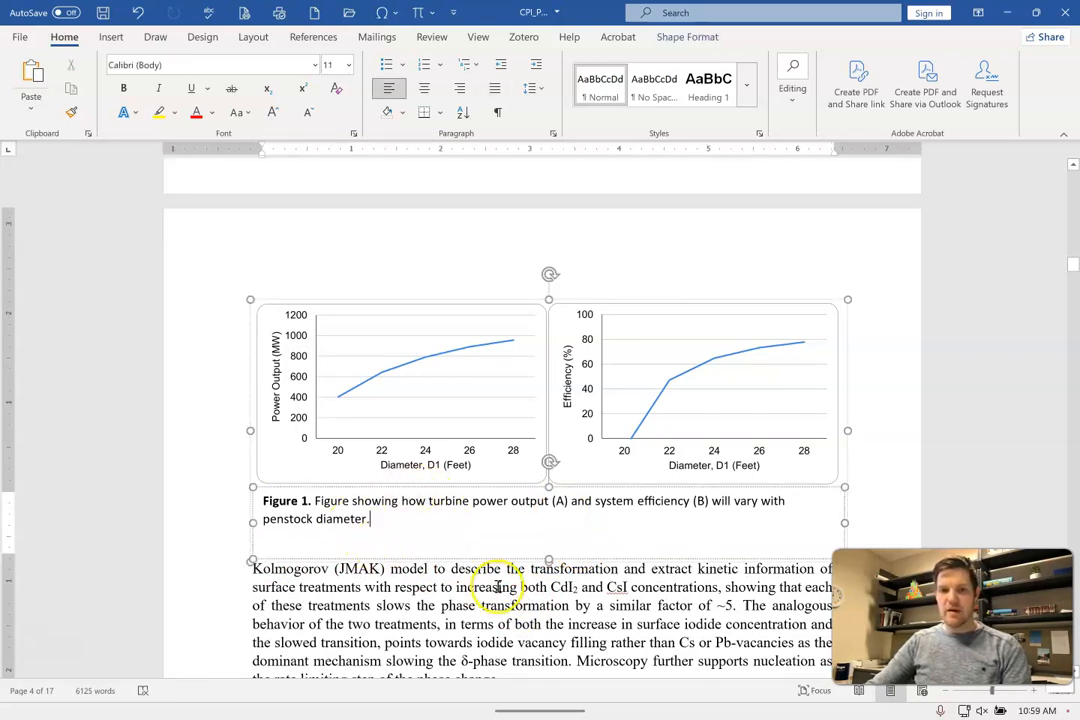
left_click(591, 624)
scroll(590, 520, "down", 2)
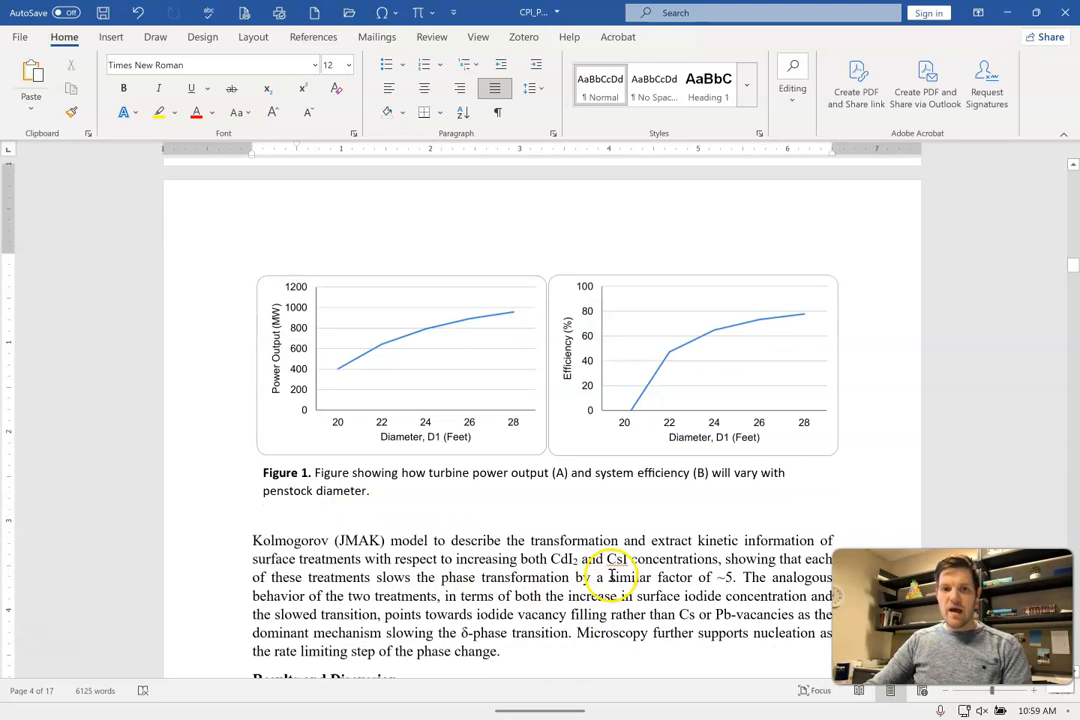
Step: Narrow the grouped figure to about 2.95" wide and place it beside the paragraph beginning "Kolmogorov (JMAK) model"
left_click(551, 322)
left_click_drag(454, 263, 458, 390)
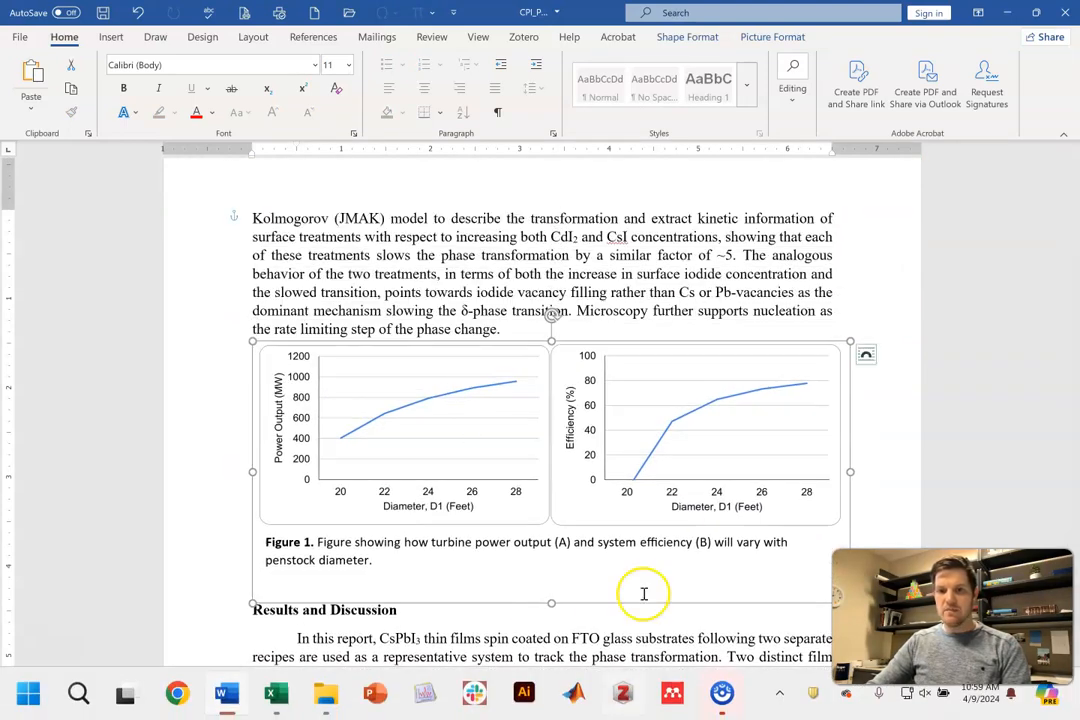
left_click_drag(834, 475, 522, 481)
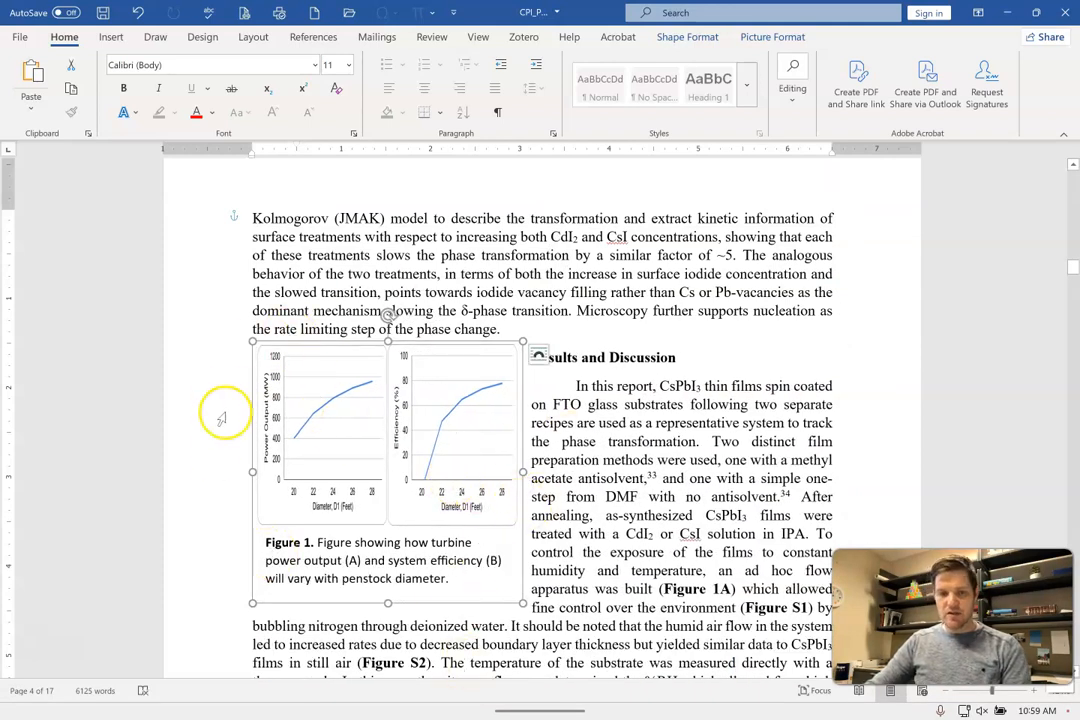
left_click_drag(515, 367, 526, 265)
left_click_drag(727, 320, 460, 294)
Step: Position the narrowed figure at the middle right of the page with square text wrapping
left_click(752, 38)
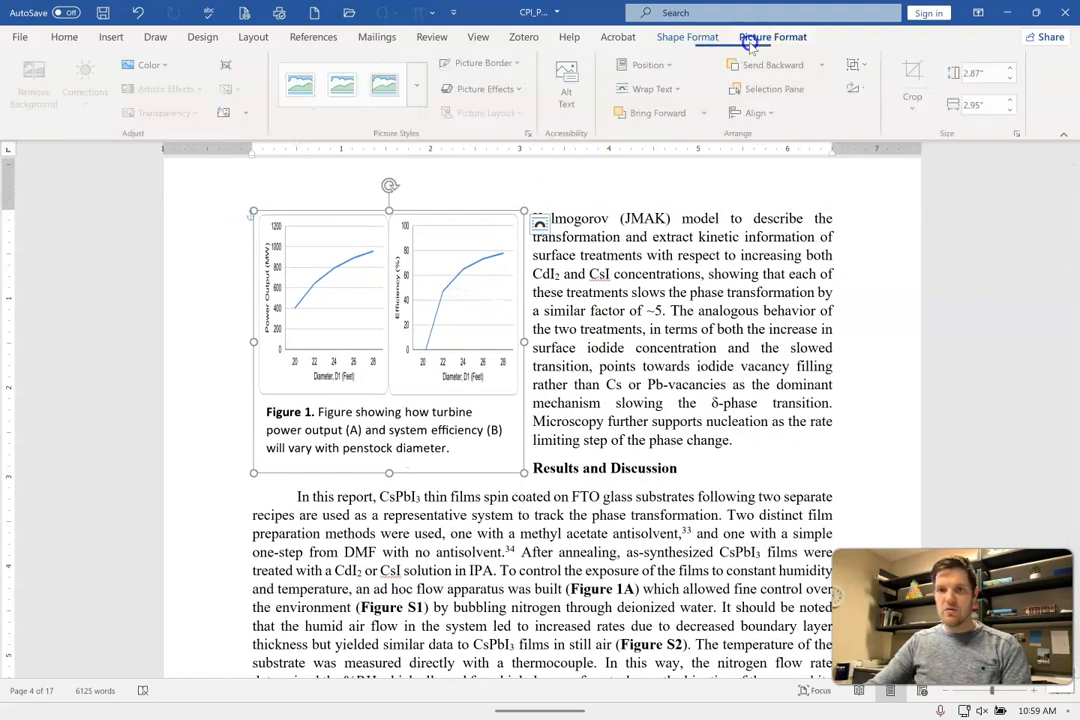
left_click(660, 66)
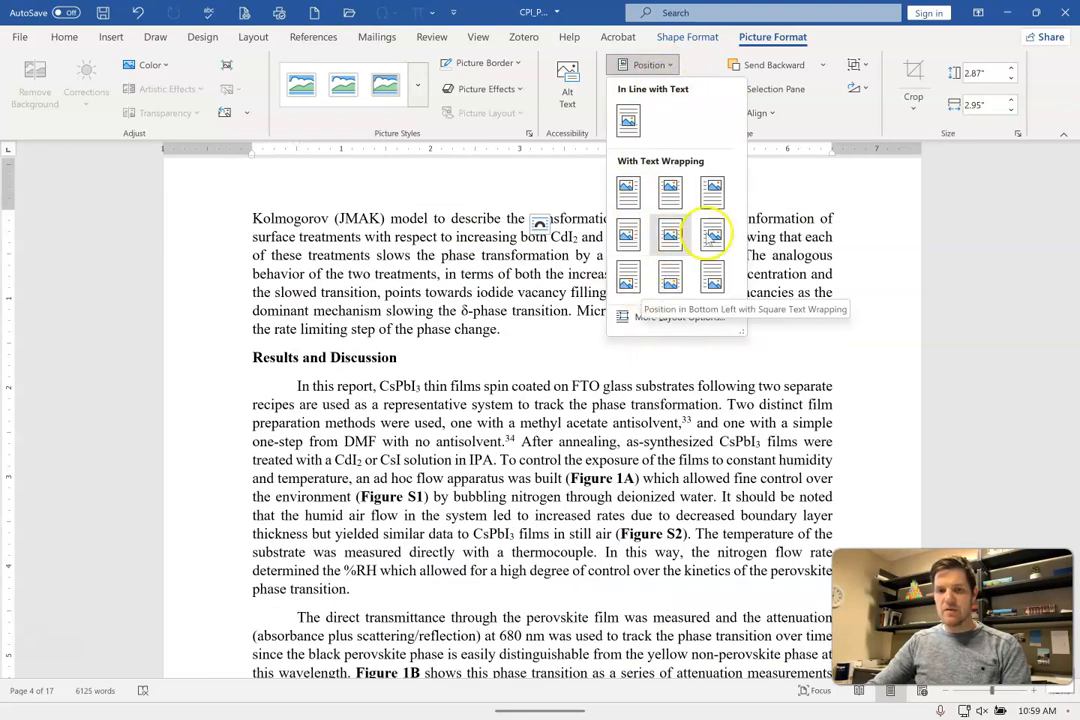
left_click(668, 195)
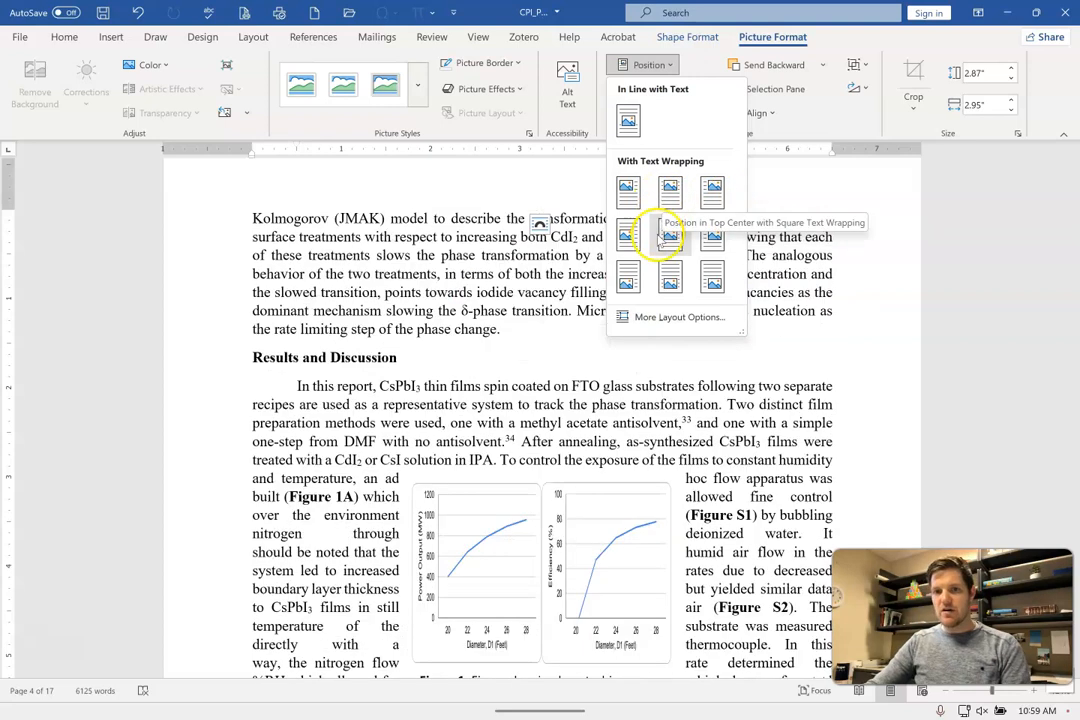
left_click(712, 234)
scroll(560, 300, "down", 3)
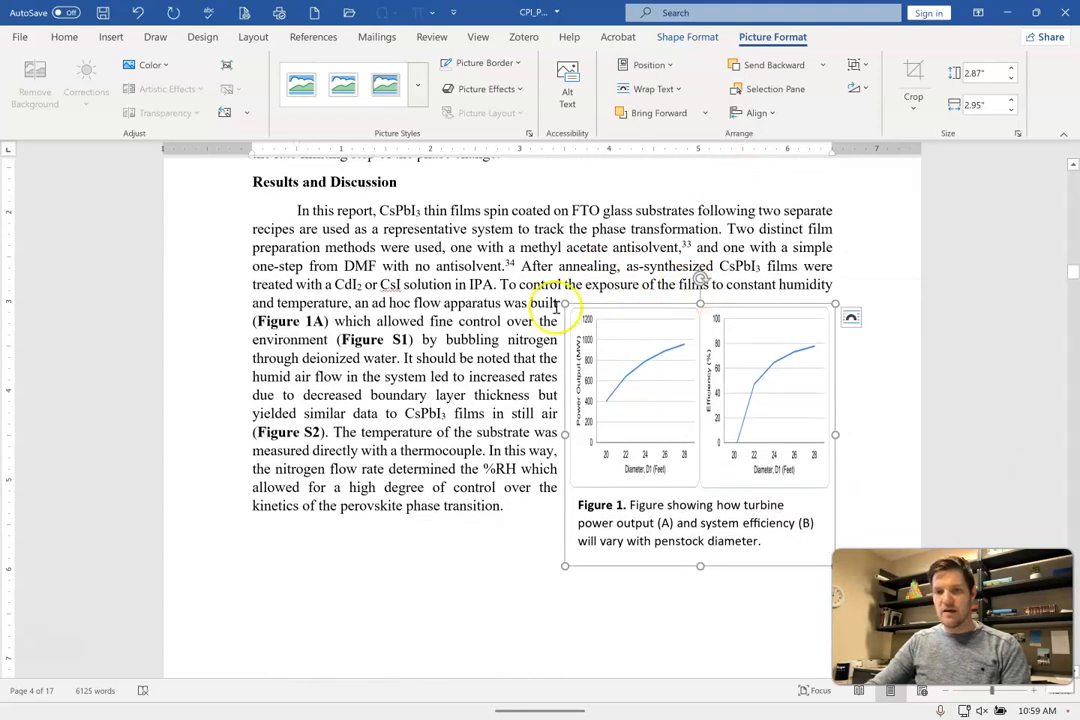
scroll(558, 308, "down", 4)
scroll(562, 313, "up", 6)
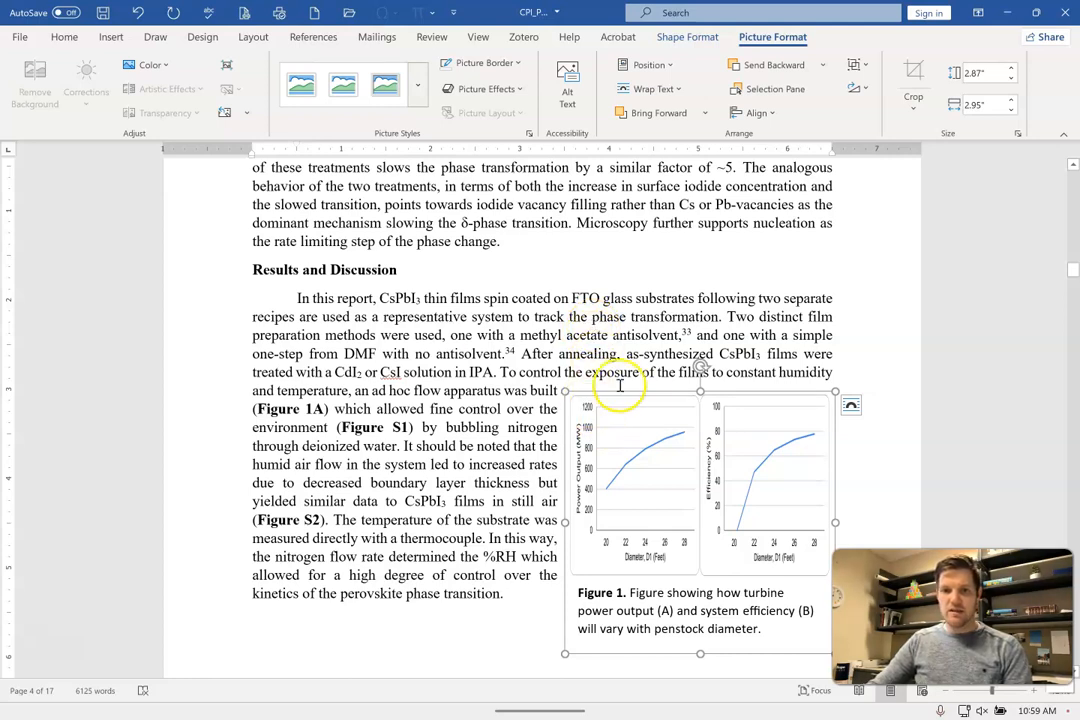
Step: Widen the grouped figure to about 6.5" and move it between the Kolmogorov paragraph and the "Results and Discussion" heading
left_click_drag(567, 521, 249, 522)
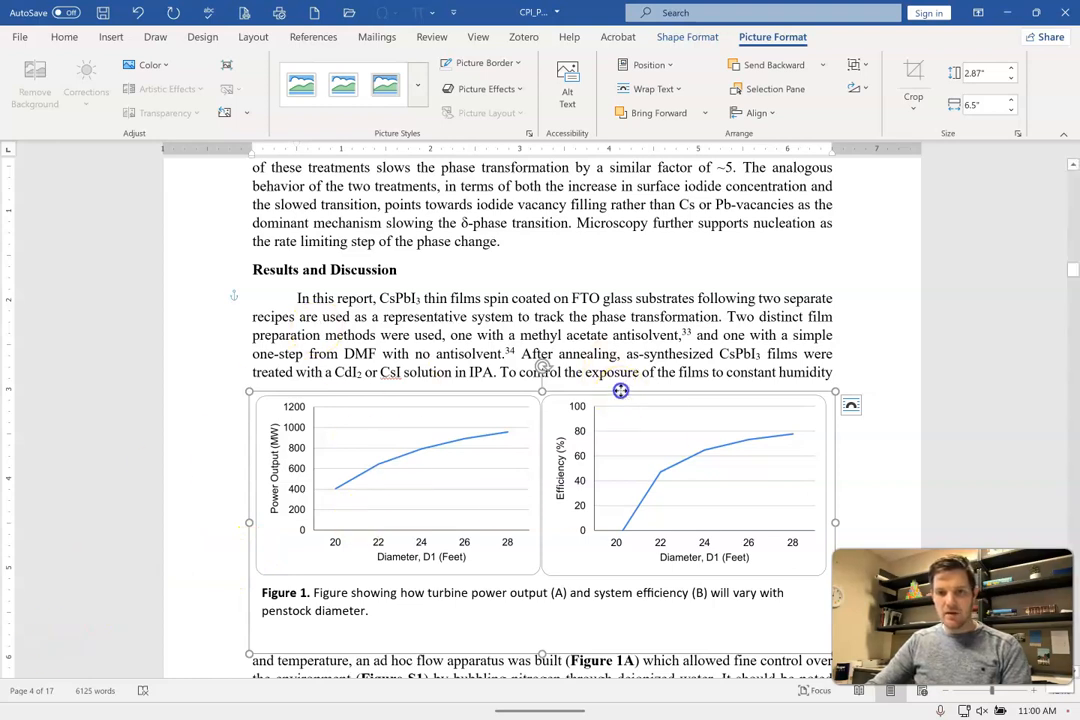
left_click_drag(620, 390, 618, 248)
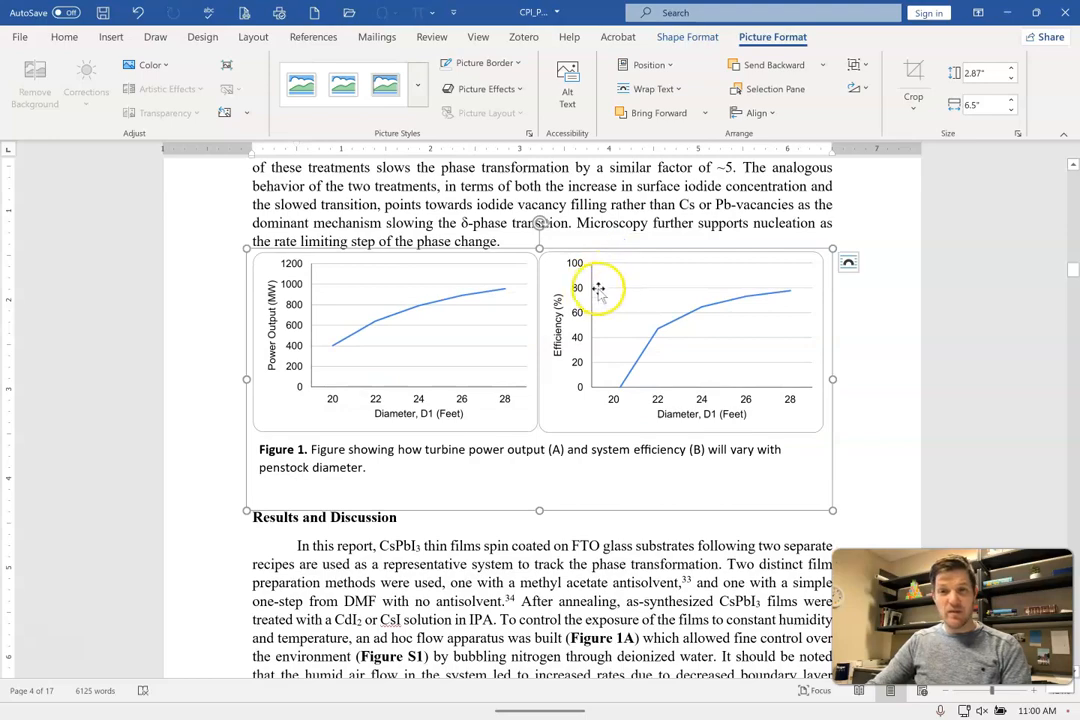